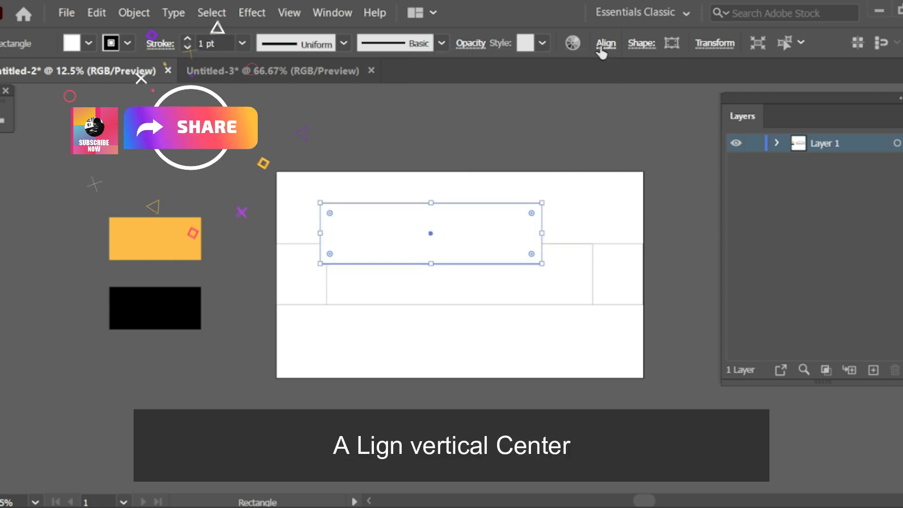
Align the selected rectangle to the artboard's centre both horizontally and vertically
left_click(601, 48)
left_click(461, 94)
left_click(568, 94)
left_click(41, 153)
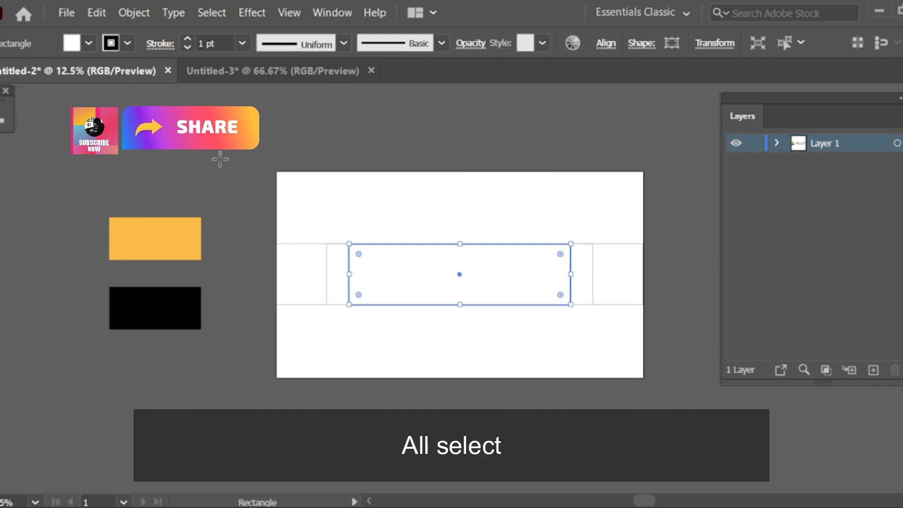
Select all the overlapping rectangles on the artboard and convert them into guides
key("v")
left_click(343, 149)
left_click_drag(260, 189, 657, 326)
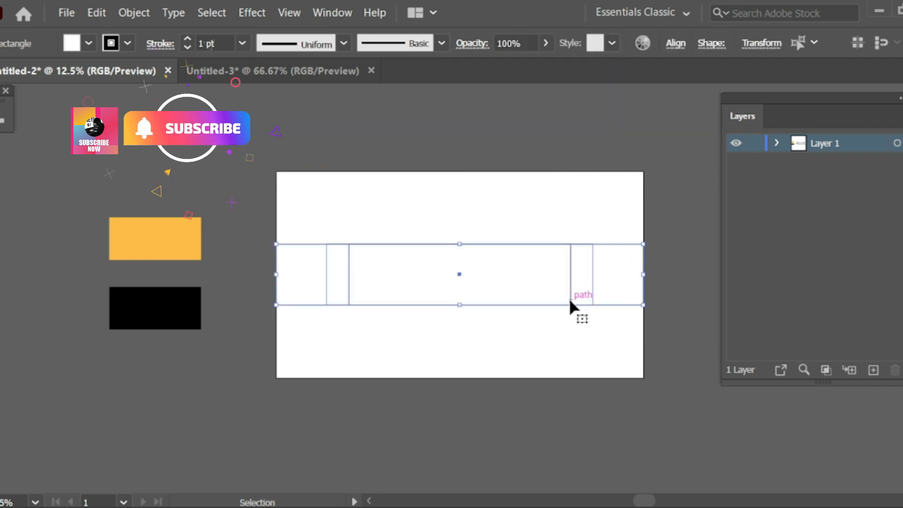
right_click(607, 300)
left_click(626, 358)
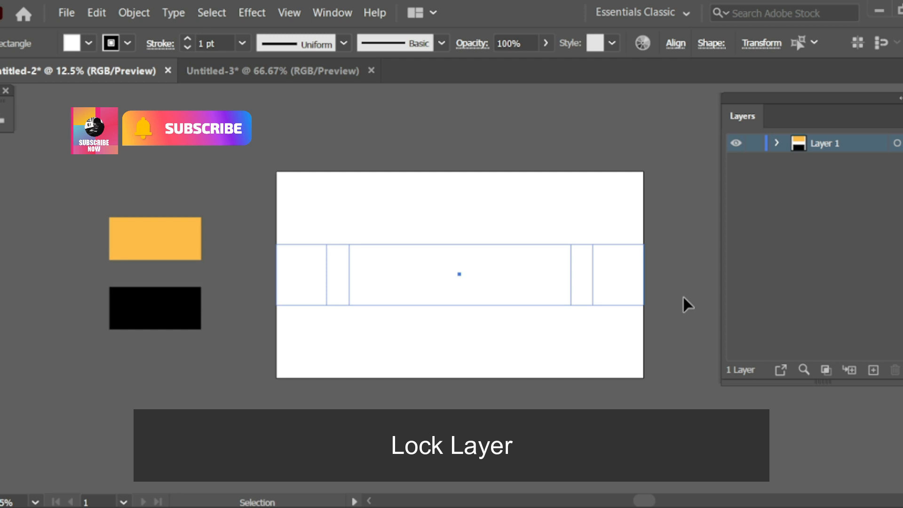
Lock Layer 1 and create a new layer above it
left_click(755, 143)
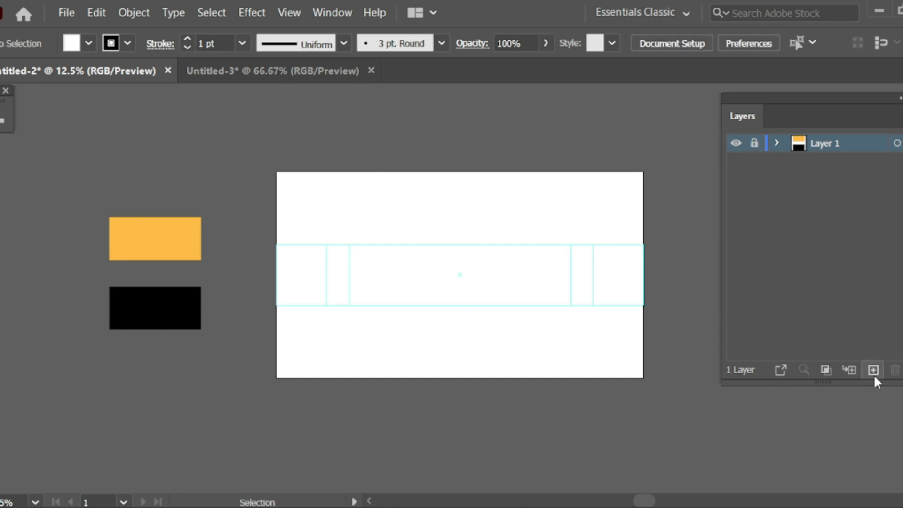
left_click(874, 370)
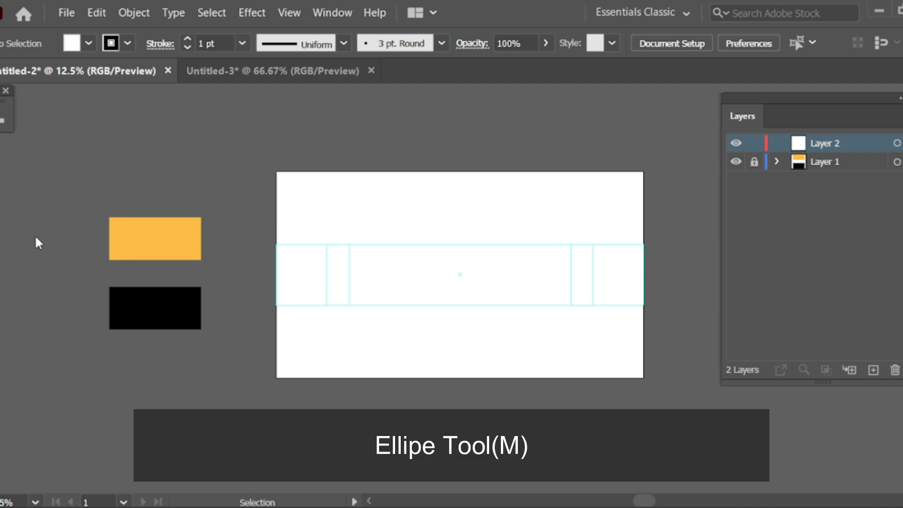
Draw a circle over the right part of the guides and fill it with black
key("l")
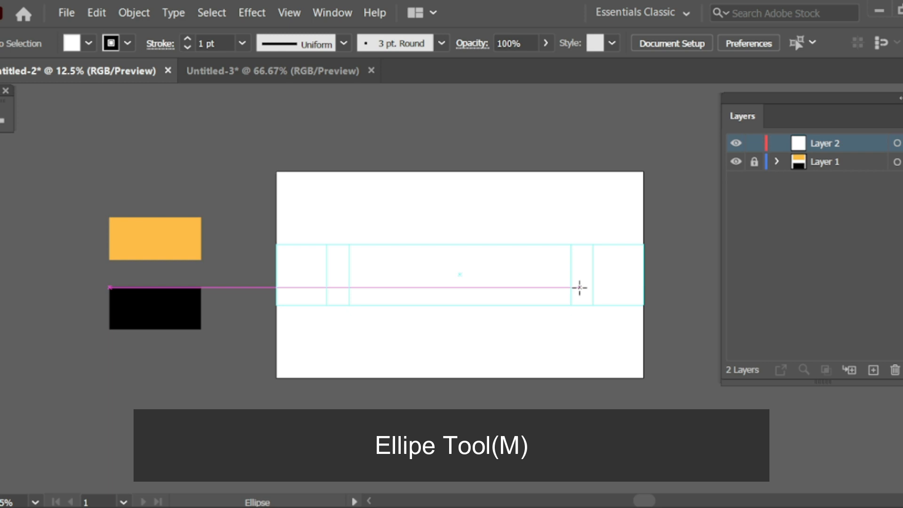
left_click_drag(555, 271, 588, 303)
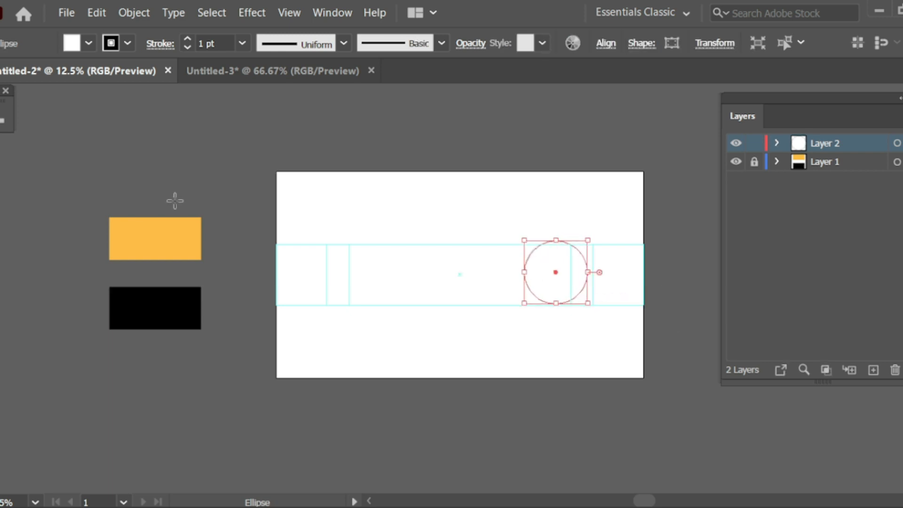
left_click(31, 152)
left_click(66, 457)
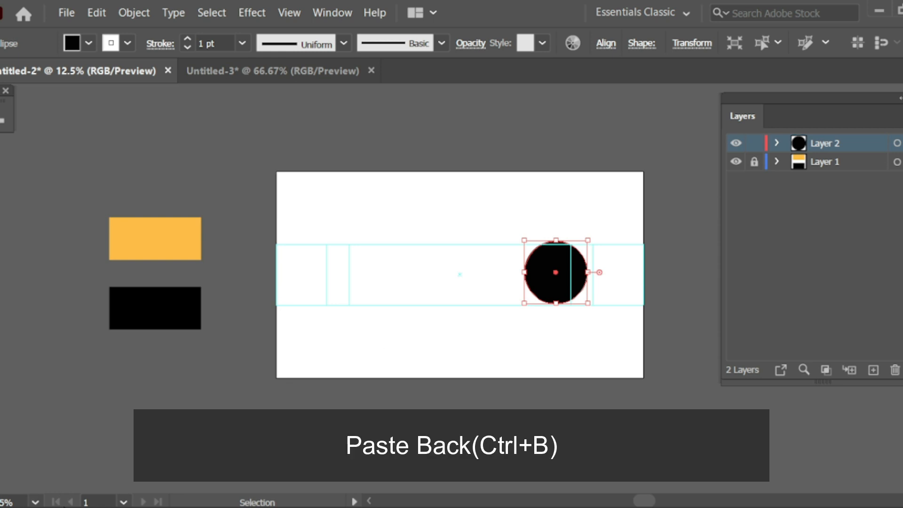
left_click(62, 495)
Paste a copy of the black circle behind it and enlarge the copy until it covers the whole artboard
key("ctrl+c")
key("ctrl+b")
left_click_drag(524, 240, 303, 133)
scroll(471, 228, "down", 2)
left_click_drag(444, 177, 360, 144)
left_click_drag(524, 285, 383, 256)
Fill the small circle with the orange swatch colour and blend it with the large black circle
left_click(383, 255)
key("i")
left_click(175, 245)
key("ctrl+a")
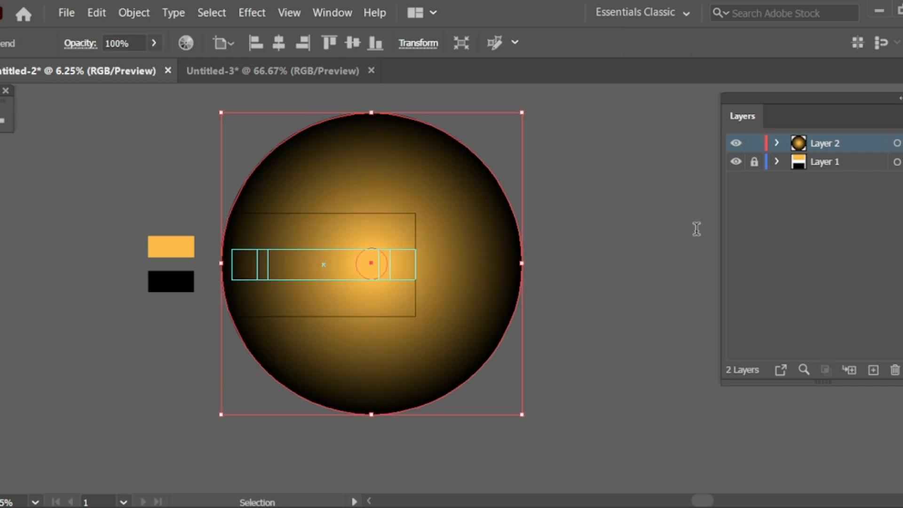
Change the circle blend to distinct stepped colour bands from orange to black
key("ctrl+z")
key("ctrl+shift+z")
key("ctrl+z")
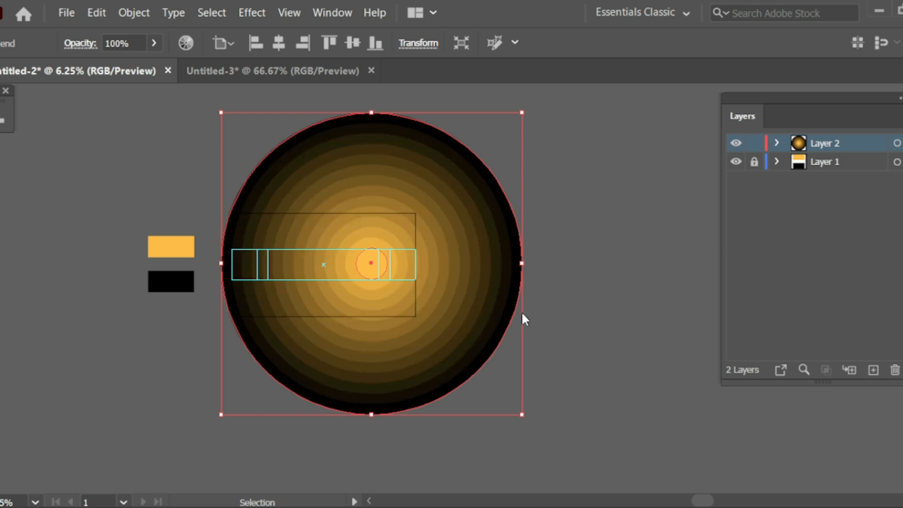
Expand Layer 2 and lock the blend object inside it
scroll(353, 237, "up", 2)
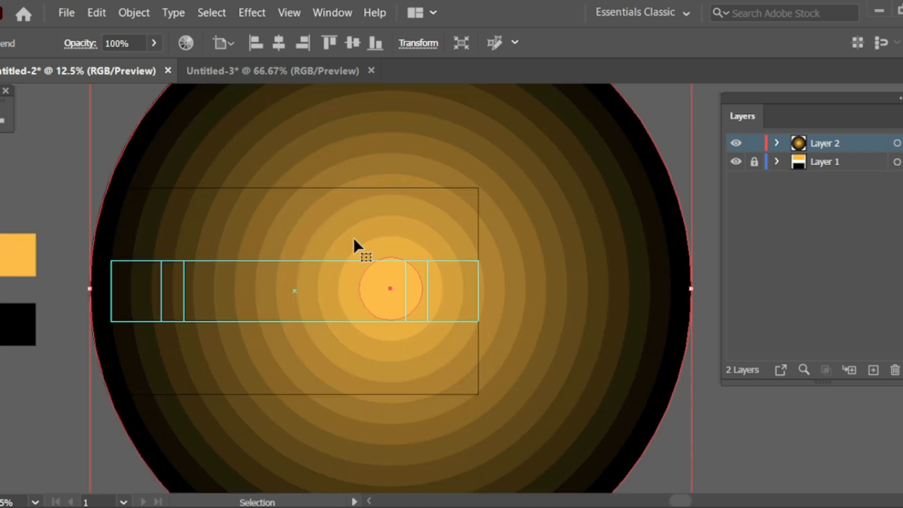
scroll(637, 186, "down", 1)
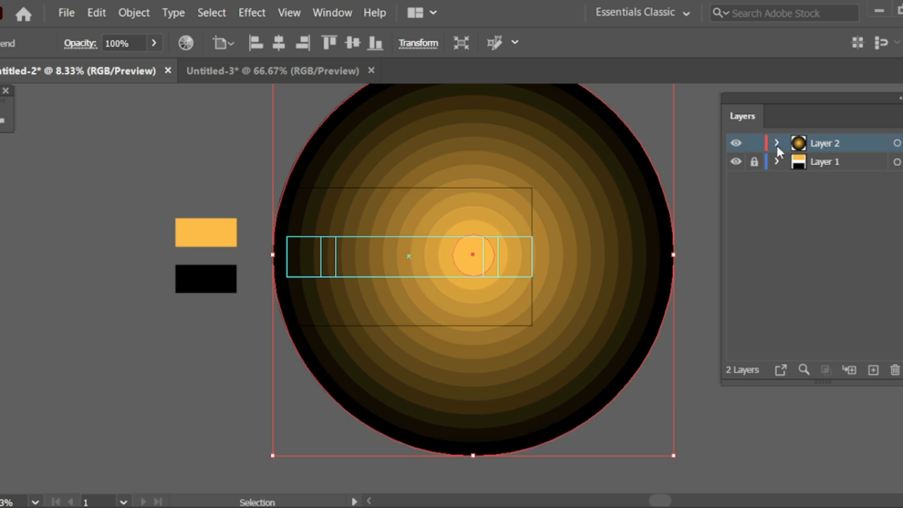
left_click(777, 142)
left_click(754, 161)
scroll(557, 255, "up", 1)
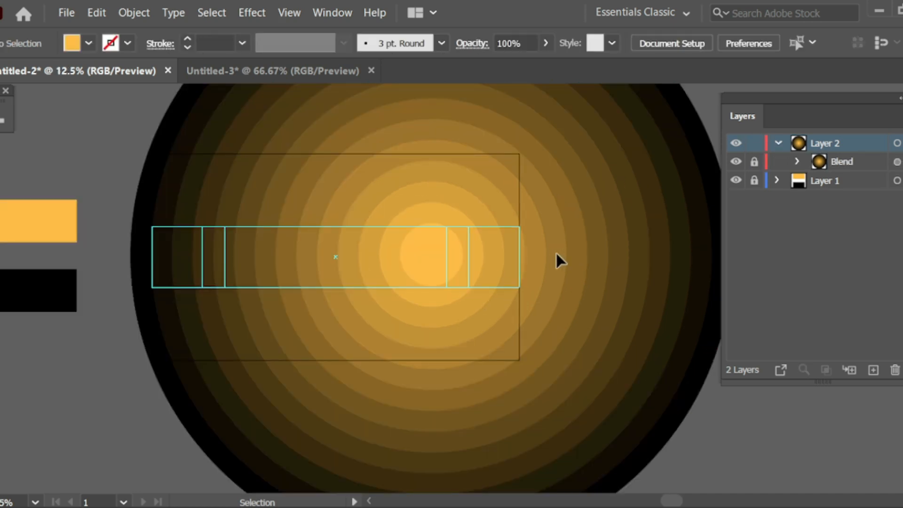
scroll(558, 260, "down", 1)
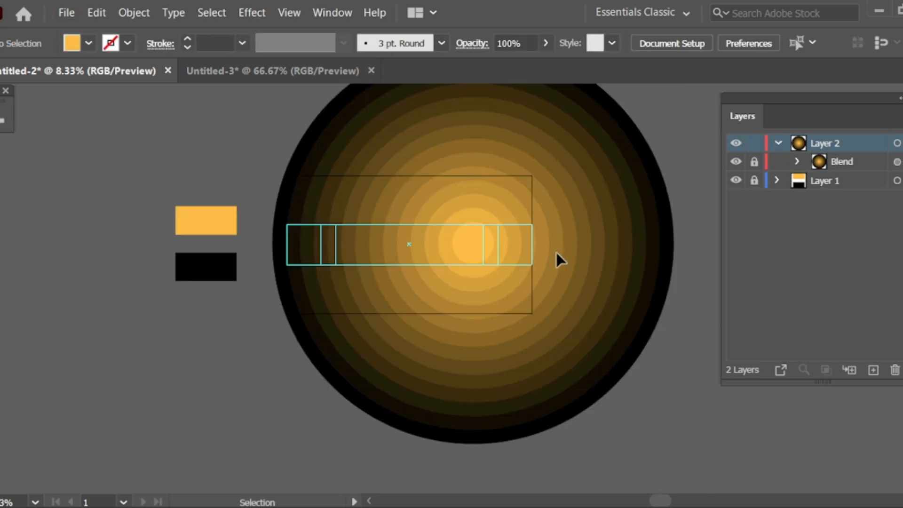
Draw an orange circle about 883 px in diameter below the colour swatches and place the portrait photo over it
key("l")
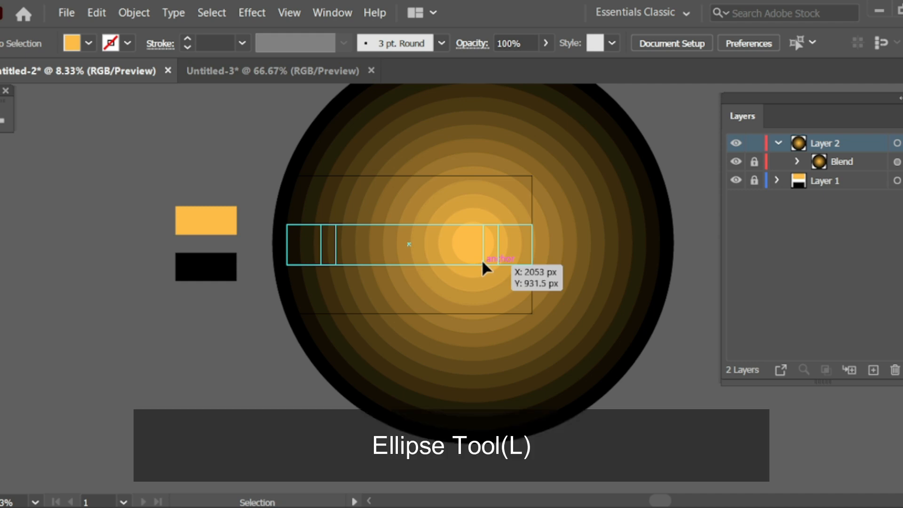
left_click_drag(163, 350, 208, 388)
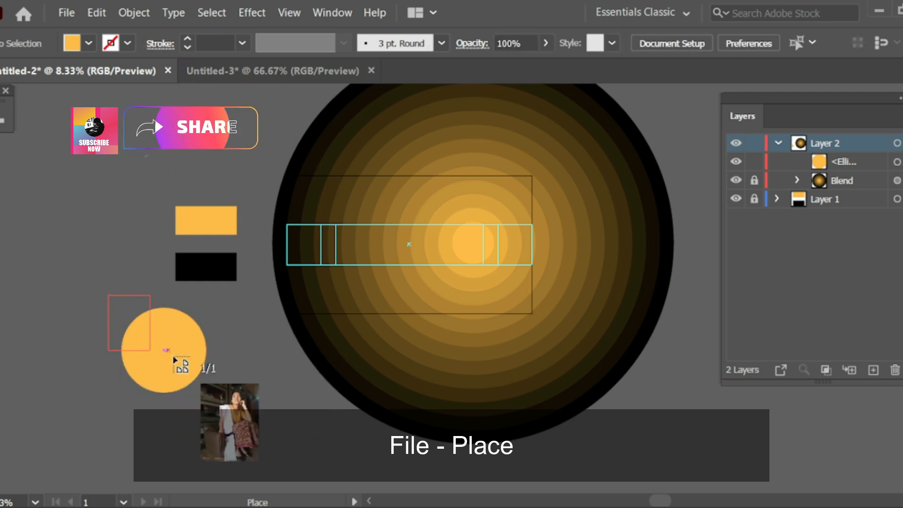
left_click_drag(173, 361, 323, 414)
key("v")
left_click_drag(145, 337, 164, 346)
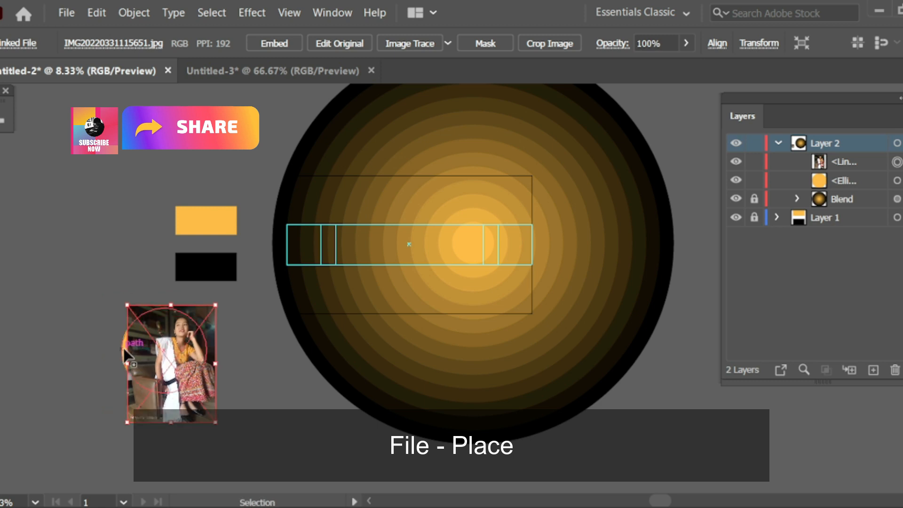
Send the photo behind the circle, turn the circle into an outline and adjust the photo to fit inside it
key("a")
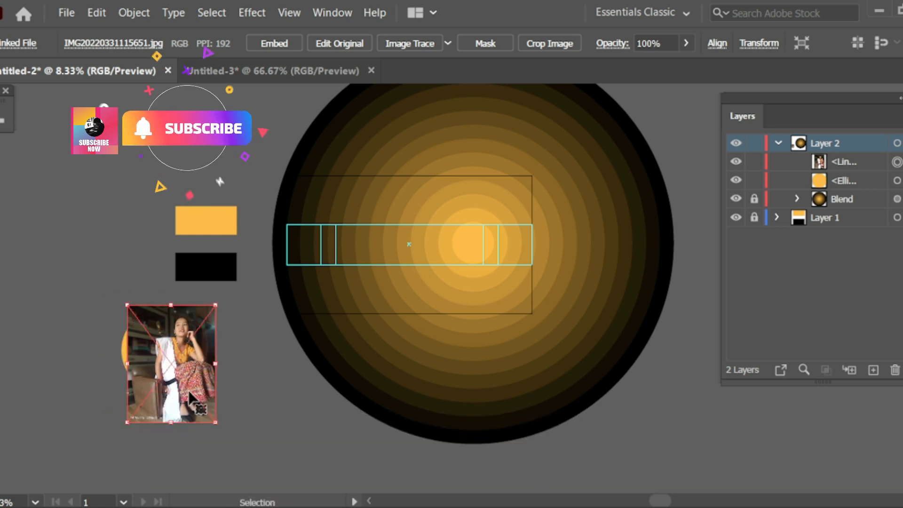
key("ctrl+[")
left_click(229, 400)
scroll(151, 328, "up", 2)
left_click_drag(160, 325, 201, 383)
key("shift+x")
left_click_drag(284, 373, 259, 324)
Clip the photo to the circle with a clipping mask
scroll(259, 325, "down", 1)
left_click_drag(135, 212, 242, 304)
key("ctrl+7")
left_click(317, 287)
scroll(317, 287, "down", 1)
left_click(286, 344)
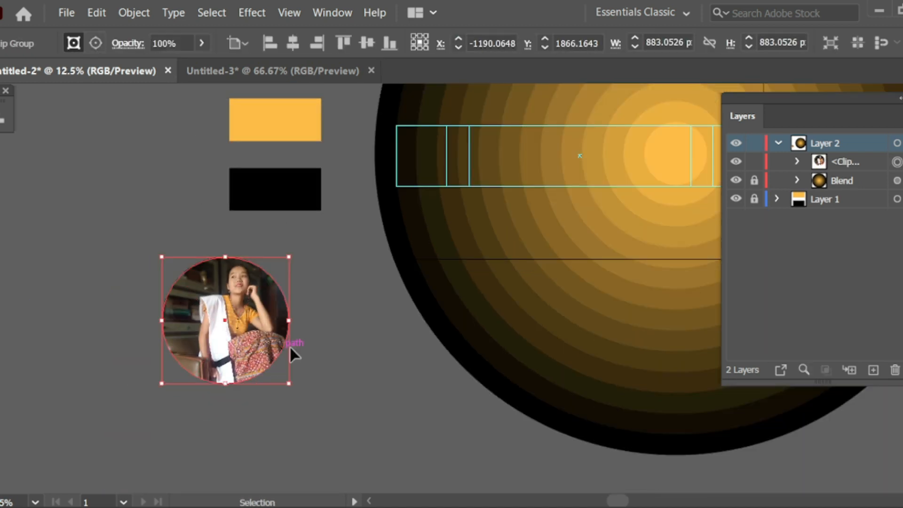
Move the circular photo from beside the artboard onto the bright centre of the ring background
scroll(292, 347, "down", 2)
left_click_drag(301, 349, 517, 249)
scroll(517, 248, "up", 3)
scroll(464, 270, "up", 1)
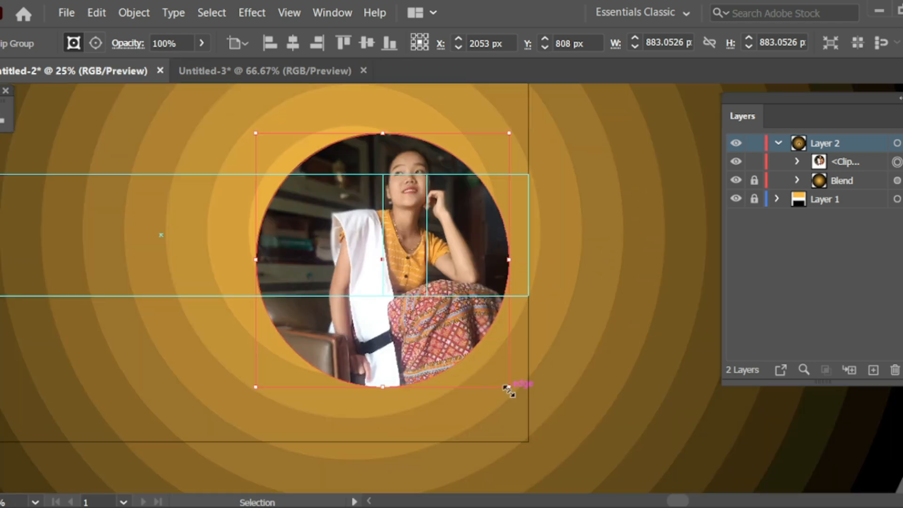
Scale the circular photo down to about 484 px and position it within the innermost ring
left_click_drag(509, 384, 464, 352)
left_click_drag(386, 269, 356, 255)
left_click_drag(436, 329, 416, 309)
left_click_drag(351, 260, 348, 244)
mouse_move(412, 305)
left_mouse_down()
mouse_move(423, 298)
mouse_move(420, 306)
left_mouse_up()
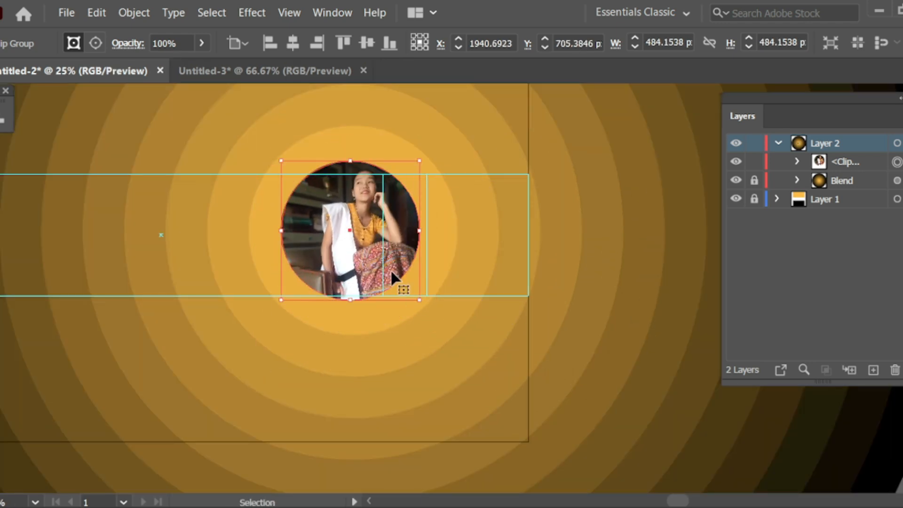
key("Down")
key("Down")
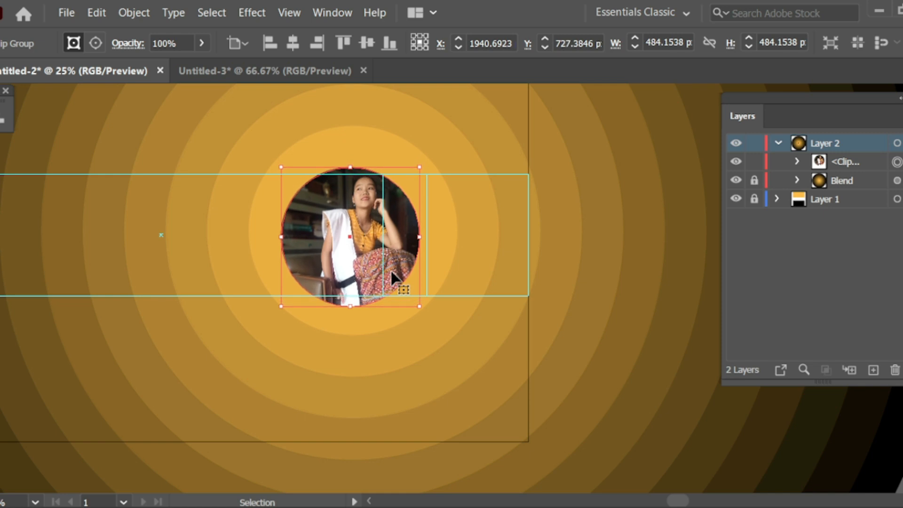
Draw a slightly larger white circle centred on the photo and send it behind the photo as a border
key("l")
left_click_drag(349, 236, 434, 320)
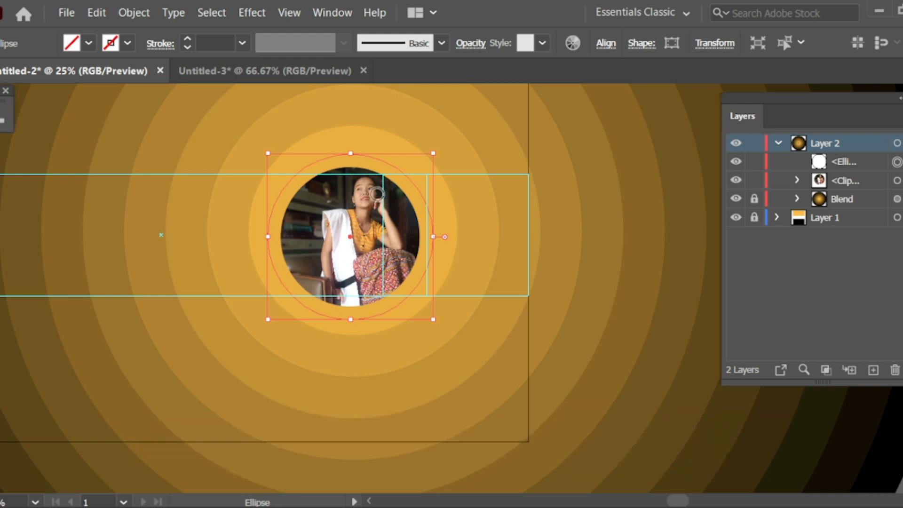
key("comma")
key("ctrl+bracketleft")
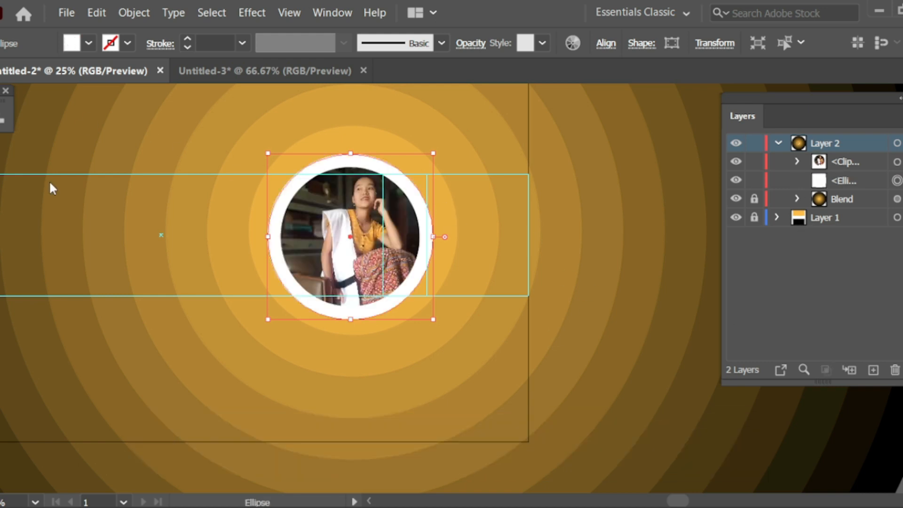
key("v")
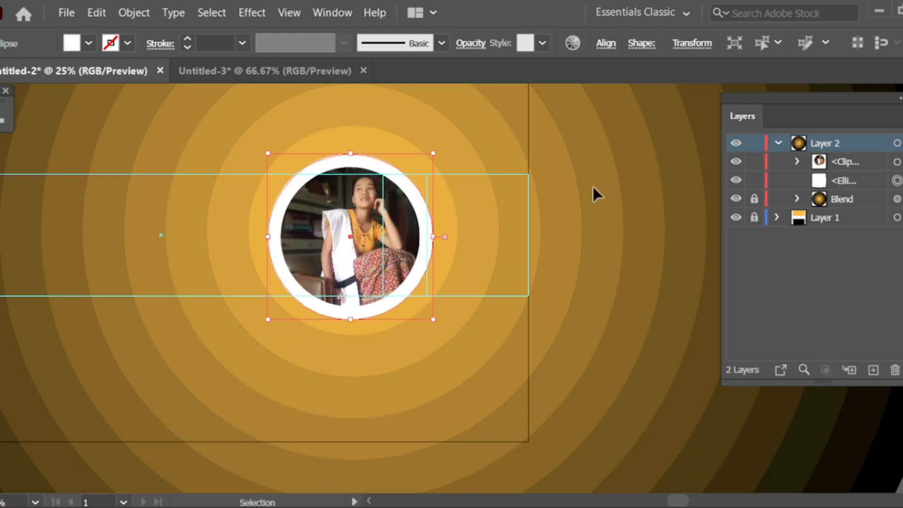
Draw a white rectangle from the photo's middle to the artboard's right edge and slant its left side by shifting the upper corner inward
left_click(31, 256)
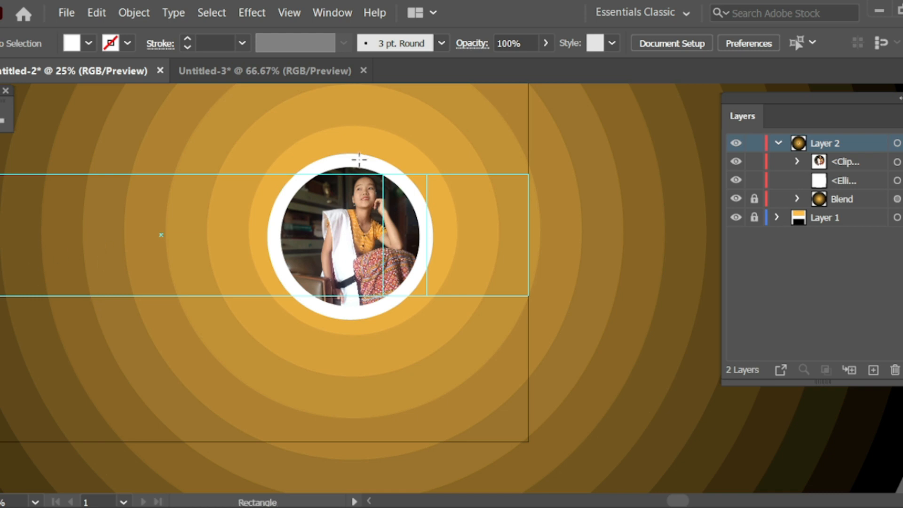
mouse_move(344, 153)
left_mouse_down()
mouse_move(423, 317)
mouse_move(535, 308)
mouse_move(529, 316)
left_mouse_up()
key("v")
left_click_drag(439, 320, 433, 323)
key("a")
left_click_drag(344, 154, 370, 154)
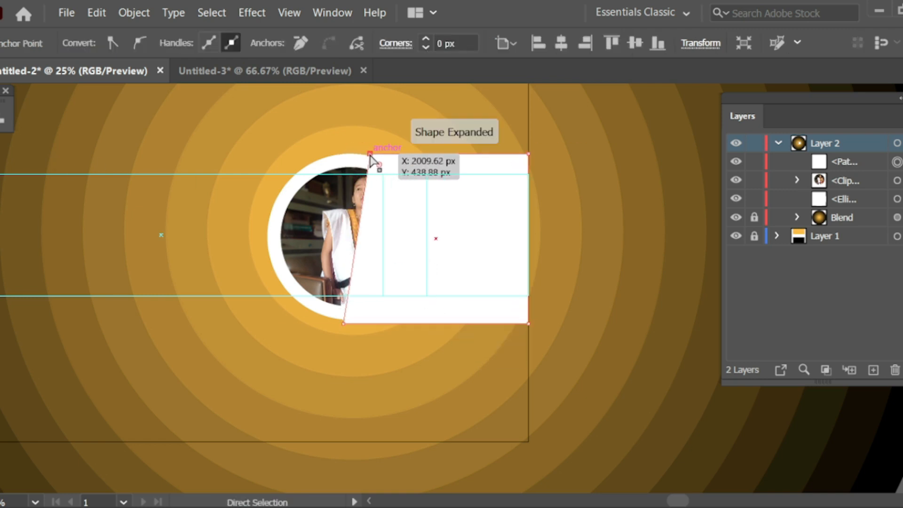
Send the slanted white shape behind the photo and raise its lower edge to meet the white circle's bottom
key("ctrl+bracketleft")
scroll(33, 152, "up", 1)
key("v")
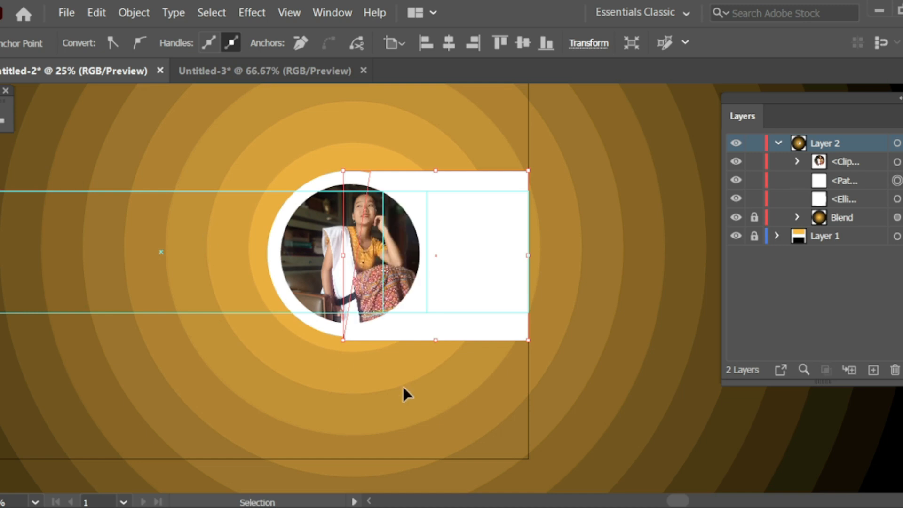
scroll(431, 339, "up", 3)
left_click_drag(444, 340, 447, 328)
left_click(422, 369)
scroll(422, 369, "down", 4)
scroll(401, 252, "up", 2)
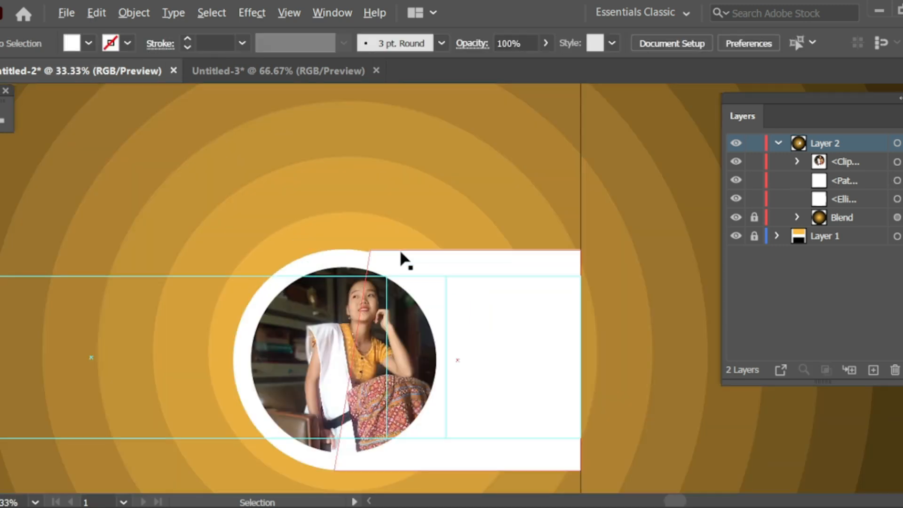
Lower the white shape's upper edge to line up with the top of the white circle
scroll(402, 254, "up", 3)
left_click(504, 246)
left_click_drag(564, 227, 563, 236)
scroll(564, 236, "down", 4)
scroll(560, 240, "down", 4)
left_click(372, 353)
left_click_drag(371, 354, 442, 352)
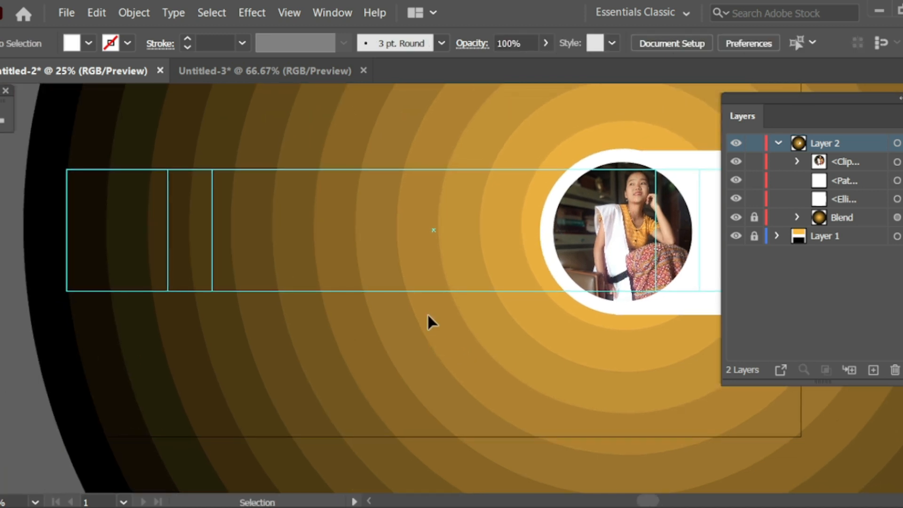
Shift the photo, white circle and white shape slightly left and stretch the white shape back to the artboard's right edge
left_click_drag(283, 312, 351, 329)
left_click_drag(425, 368, 252, 351)
left_click_drag(498, 114, 629, 313)
left_click_drag(504, 248, 489, 246)
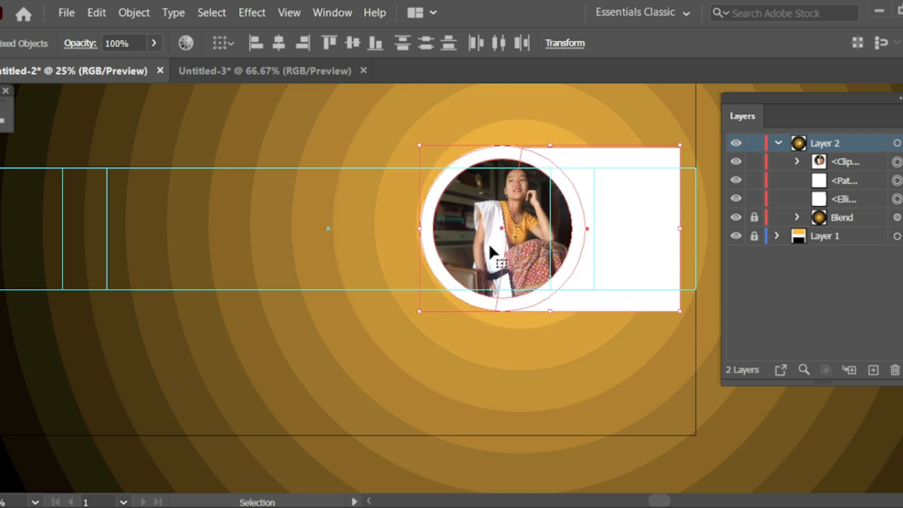
left_click(588, 373)
left_click(633, 278)
left_click_drag(680, 229, 701, 229)
left_click(493, 347)
left_click_drag(389, 333, 431, 334)
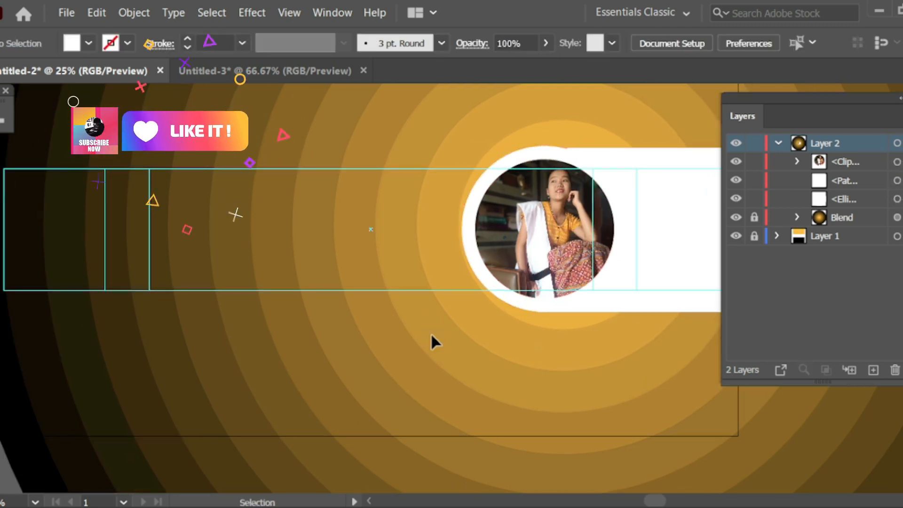
Add an enlarged line of point text reading YOUR NAME in the safe area, left of the portrait
key("t")
left_click_drag(184, 203, 295, 224)
key("ctrl+z")
left_click(202, 211)
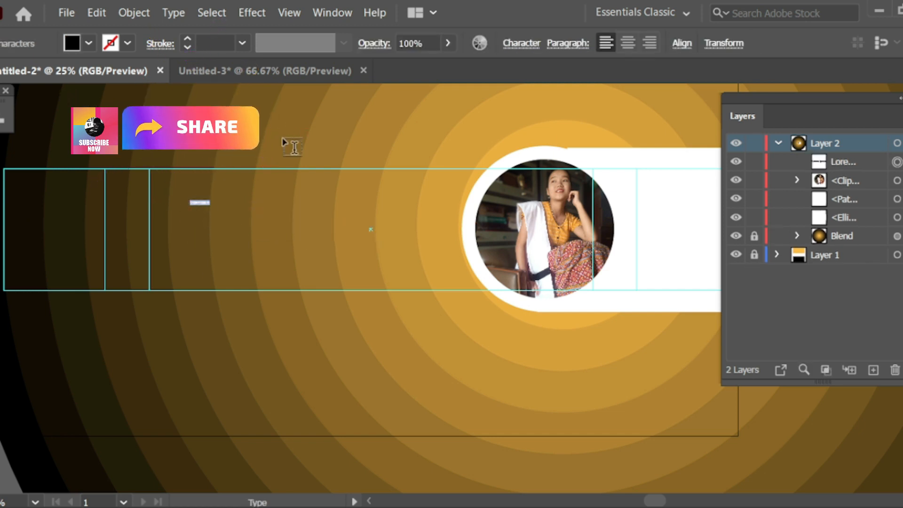
key("ctrl+shift+period")
key("ctrl+shift+period")
key("ctrl+shift+period")
key("ctrl+shift+period")
key("ctrl+shift+period")
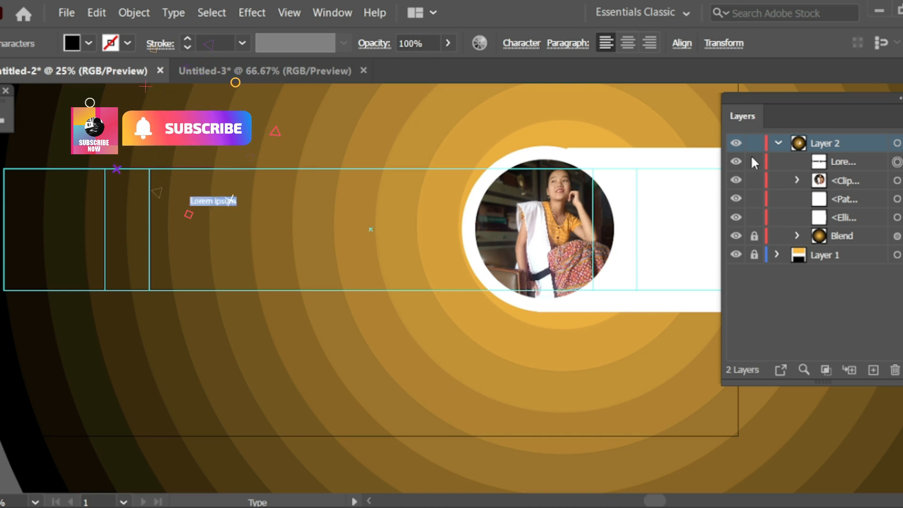
type("YOUR N")
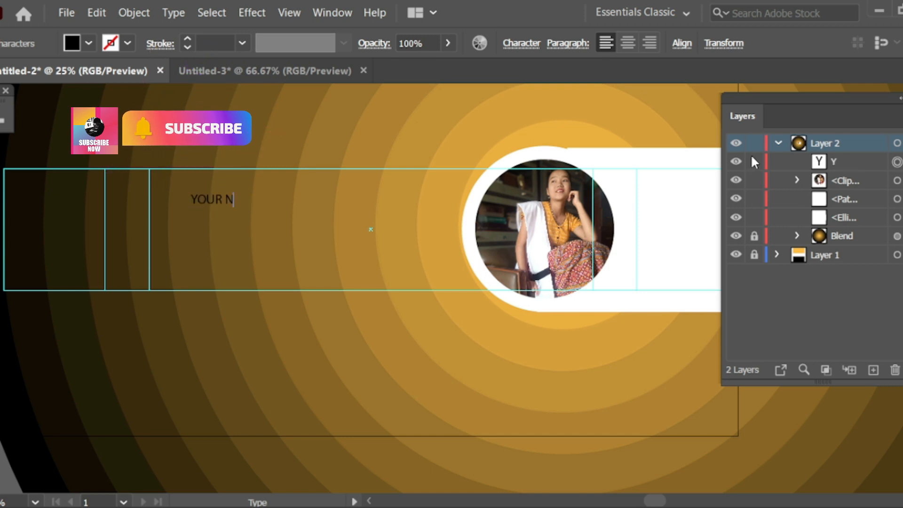
type("AME")
key("Escape")
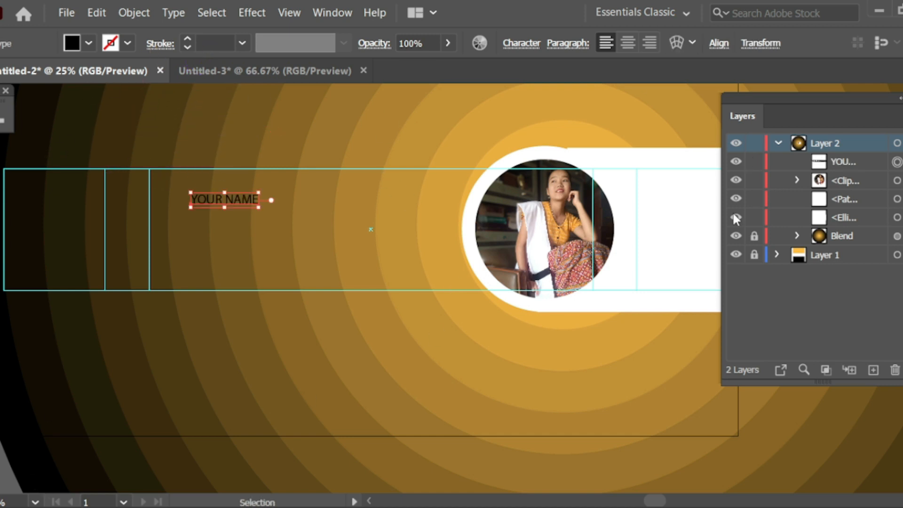
Fill the YOUR NAME text white, enlarge it and set it in a bold font
left_click(900, 217)
key("ctrl+shift+period")
key("ctrl+shift+period")
left_click(761, 270)
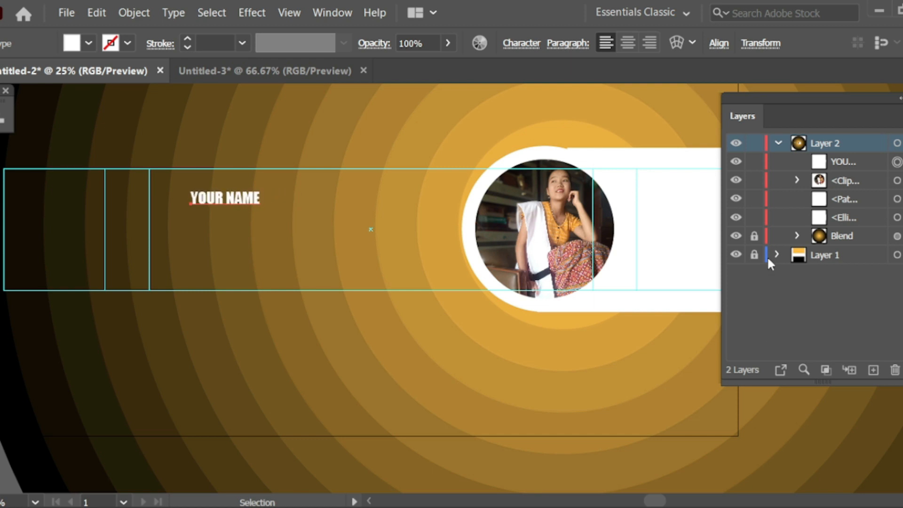
Duplicate the YOUR NAME line directly below itself and change the copy's wording to NAME CHANNEL
left_click_drag(257, 198, 253, 221)
scroll(252, 222, "up", 1)
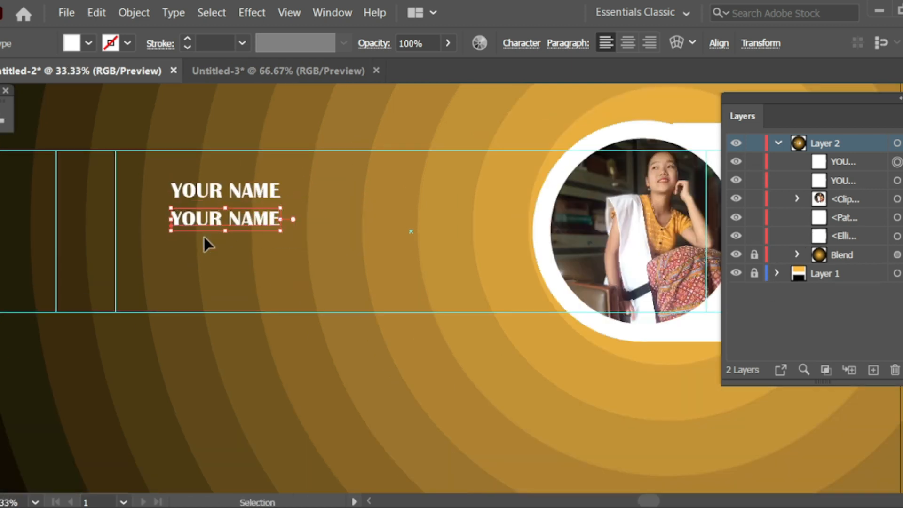
left_click(217, 229)
triple_click(217, 221)
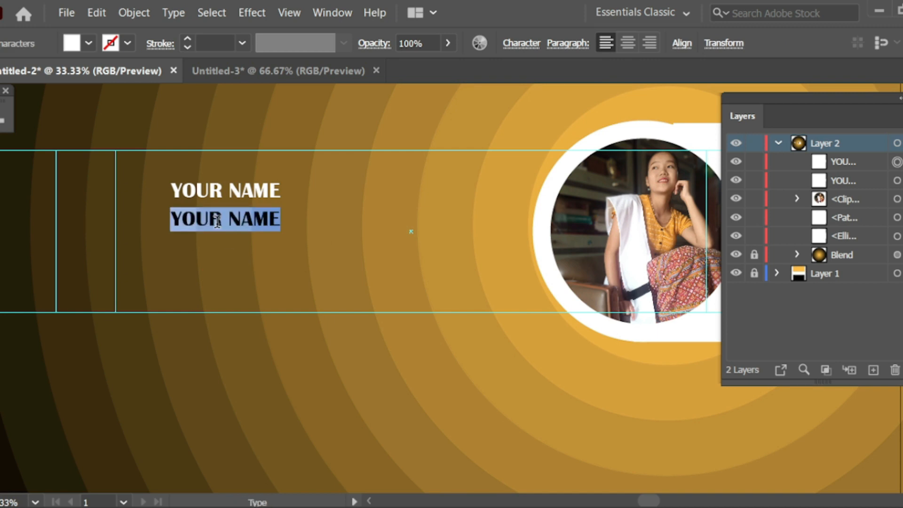
type("NAME CHANNEL")
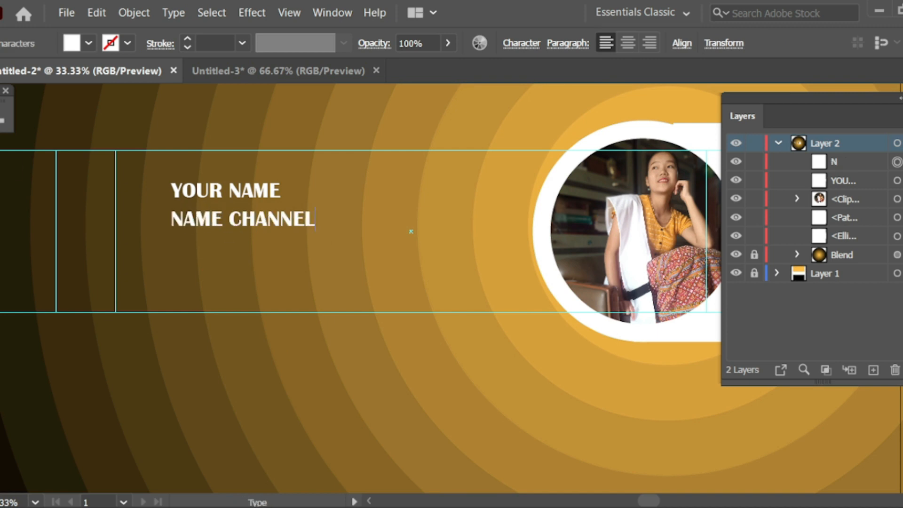
key("Escape")
Select both text lines, scale them up together and reposition them within the safe area
left_click_drag(176, 175, 300, 240)
left_click_drag(316, 231, 350, 248)
left_click_drag(266, 229, 286, 240)
left_click_drag(147, 168, 282, 245)
left_click_drag(367, 255, 360, 250)
left_click(336, 197)
Draw a small unfilled square with a 4 pt white stroke just after YOUR NAME, matching the letter height
scroll(336, 197, "up", 2)
key("m")
left_click_drag(308, 181, 346, 217)
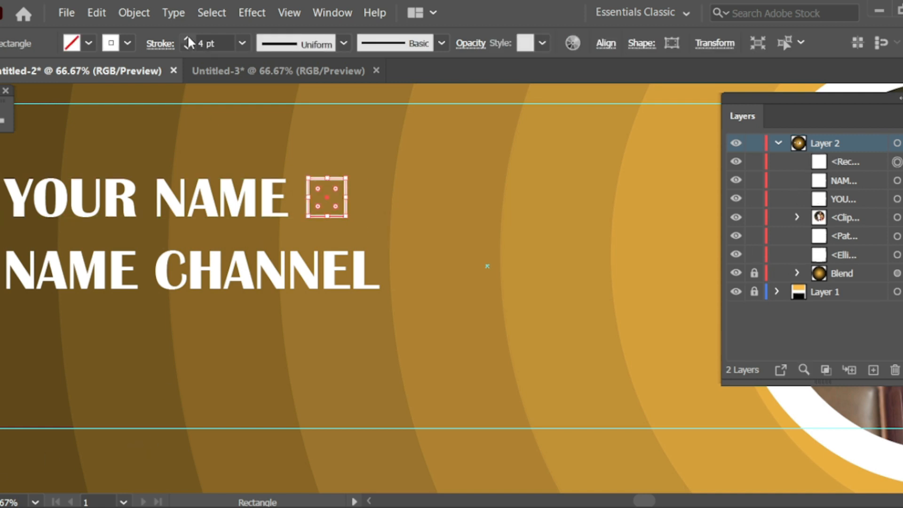
key("v")
left_click(278, 310)
Change only the word CHANNEL in the second text line to a light serif font
scroll(279, 309, "down", 1)
left_click_drag(278, 309, 364, 291)
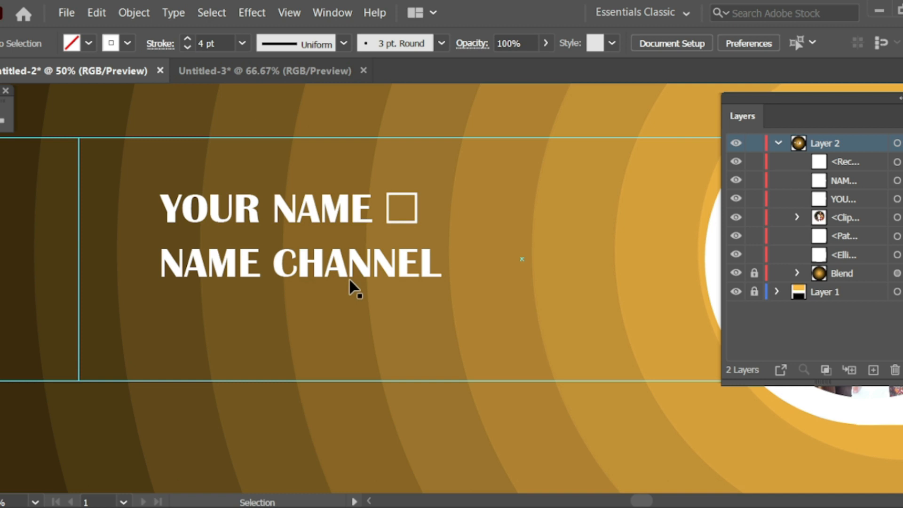
left_click(345, 276)
double_click(254, 243)
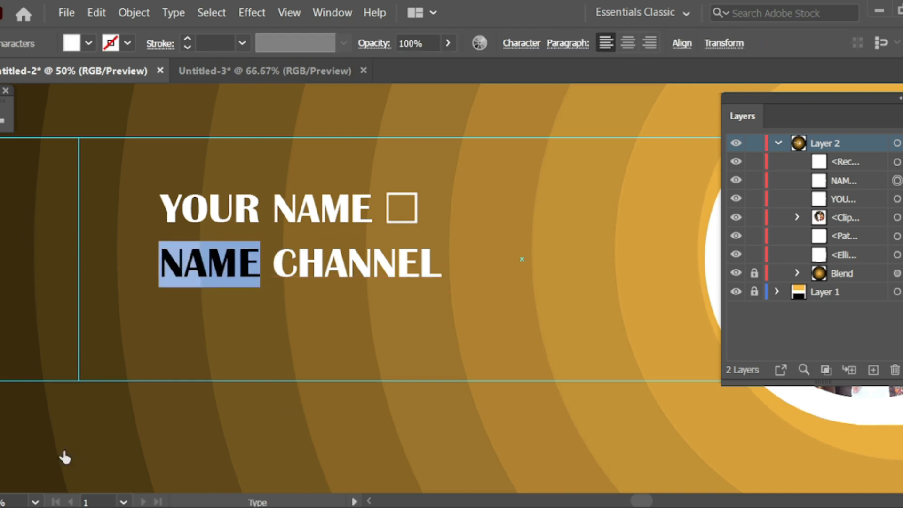
key("Escape")
scroll(419, 314, "down", 4)
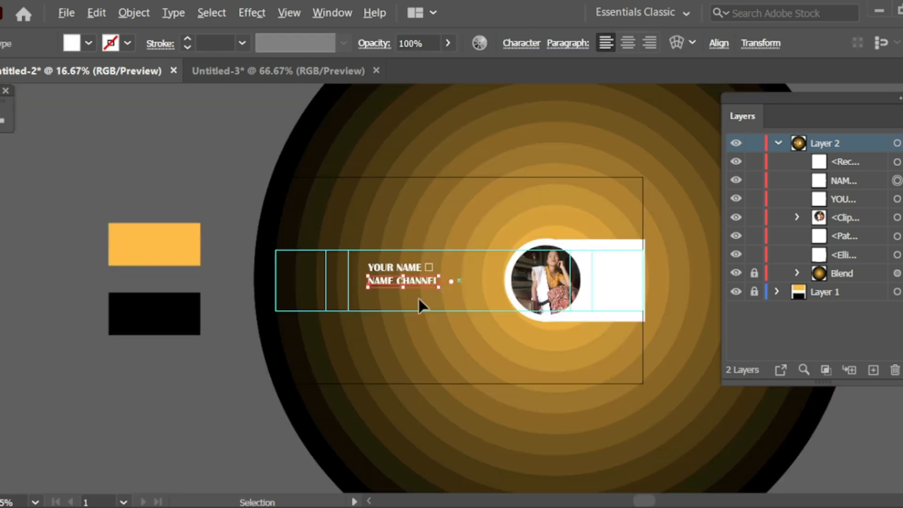
scroll(420, 315, "up", 1)
left_click_drag(189, 396, 225, 395)
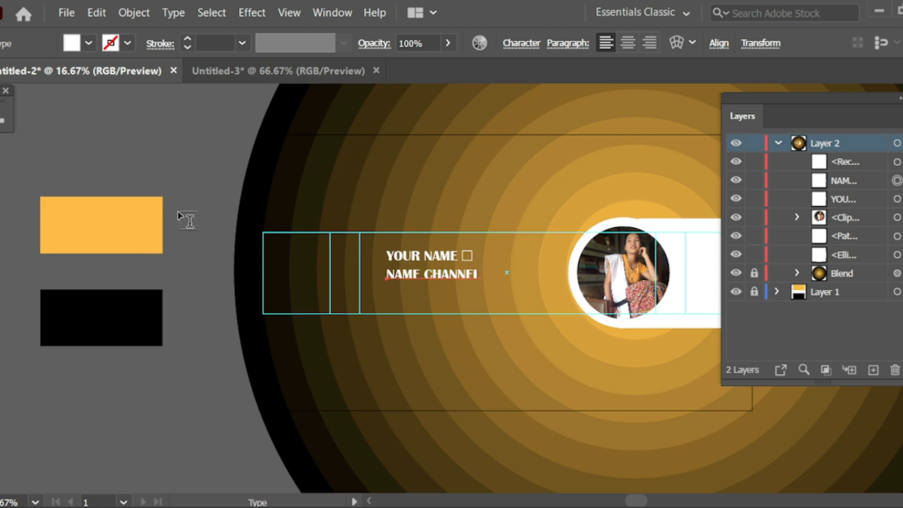
scroll(432, 271, "up", 2)
left_click_drag(427, 280, 534, 306)
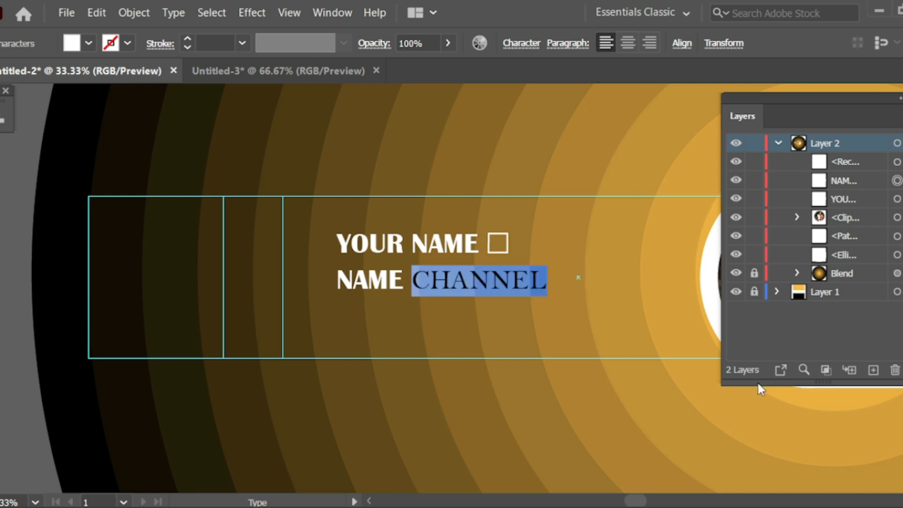
key("Escape")
Change the font of the YOUR NAME line to a light sans-serif
left_click(471, 314)
left_click(452, 246)
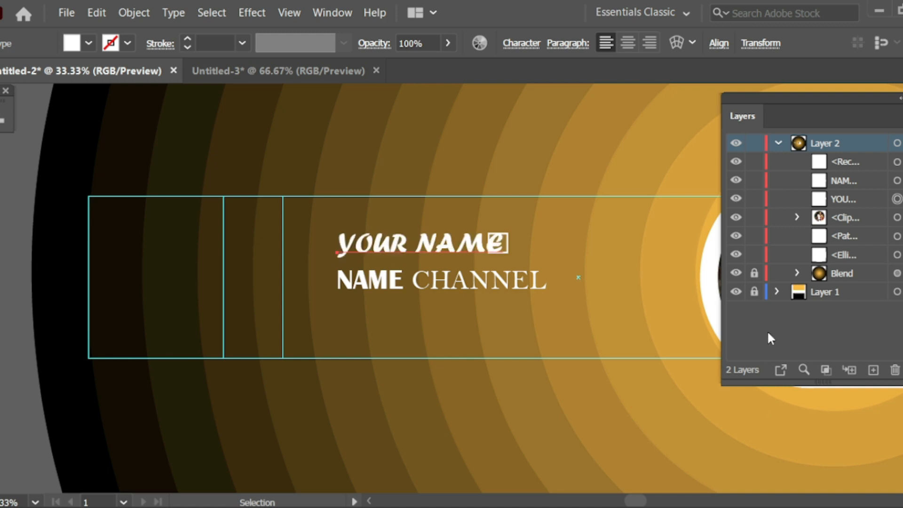
left_click(490, 326)
scroll(490, 327, "up", 1)
scroll(489, 325, "down", 1)
Copy the Facebook, Instagram and Twitter icons from the Untitled-3 document into the banner and place them below the channel name
left_click(269, 74)
left_click_drag(252, 296, 364, 321)
left_click(278, 71)
left_click_drag(293, 227, 430, 330)
left_click_drag(377, 285, 475, 336)
scroll(475, 336, "up", 2)
left_click(329, 354)
scroll(301, 351, "up", 1)
left_click_drag(256, 338, 228, 320)
scroll(276, 315, "up", 1)
scroll(261, 300, "down", 1)
Add the text yourfacebook beside the Facebook icon and set it in a serif font
key("t")
left_click(248, 311)
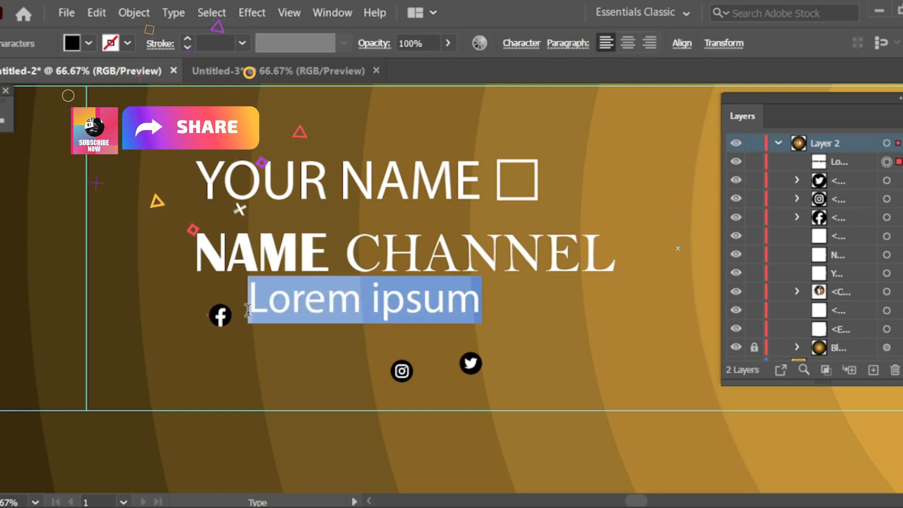
type("yourfaace")
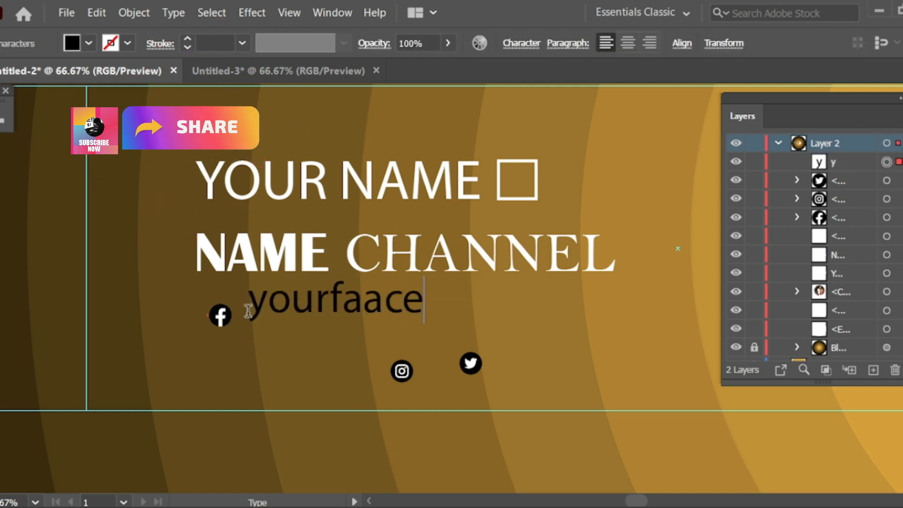
key("BackSpace")
key("BackSpace")
key("BackSpace")
type("cebook")
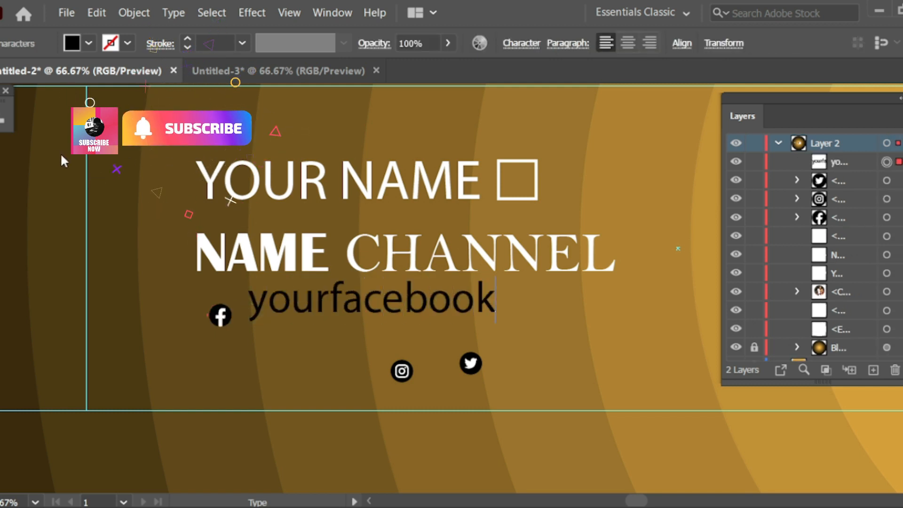
key("Escape")
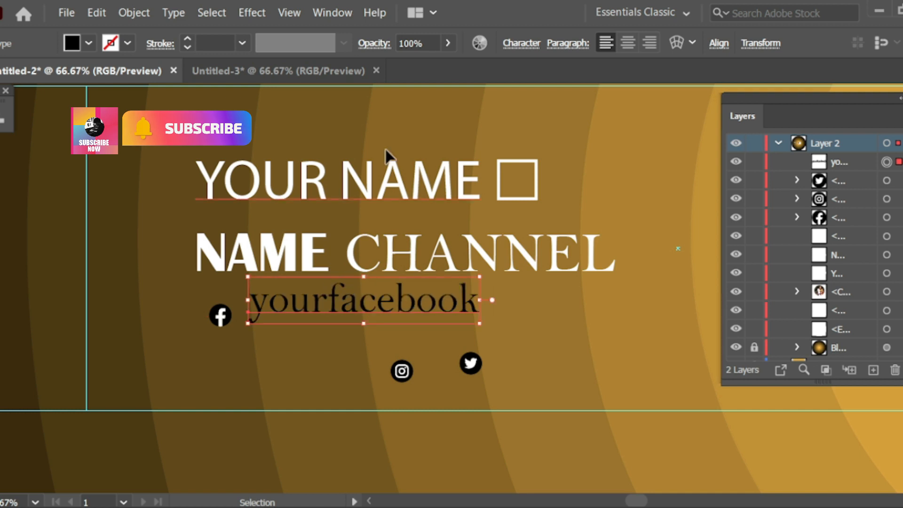
Reduce the size of the yourfacebook text to suit the small Facebook icon
left_click(755, 163)
key("ctrl+shift+comma")
key("ctrl+shift+comma")
key("ctrl+shift+comma")
key("ctrl+shift+comma")
key("ctrl+shift+comma")
key("ctrl+shift+comma")
key("ctrl+shift+comma")
Move the Facebook icon under the start of NAME CHANNEL and place the yourfacebook text right next to it
left_click(213, 338)
scroll(239, 328, "up", 1)
left_click_drag(213, 313, 207, 296)
left_click_drag(309, 298, 291, 290)
left_click(345, 308)
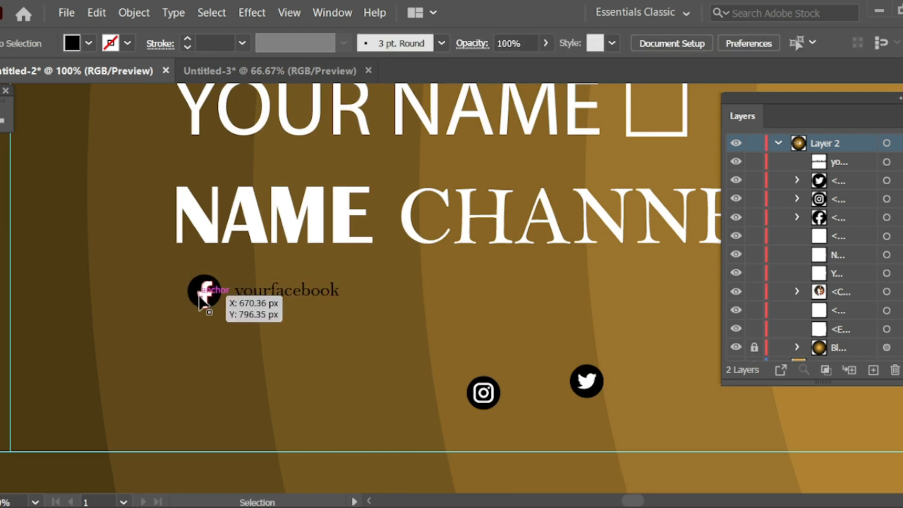
Ungroup the Facebook icon and recolour its circle white by sampling the NAME lettering
left_click(200, 295)
scroll(200, 296, "up", 2)
left_click(209, 298, "shift")
left_click(211, 299)
key("ctrl+shift+g")
left_click(257, 325)
left_click(234, 292)
key("i")
left_click(217, 166)
key("v")
Recolour the Facebook icon's letter f black by sampling the yourfacebook text
left_click(208, 291)
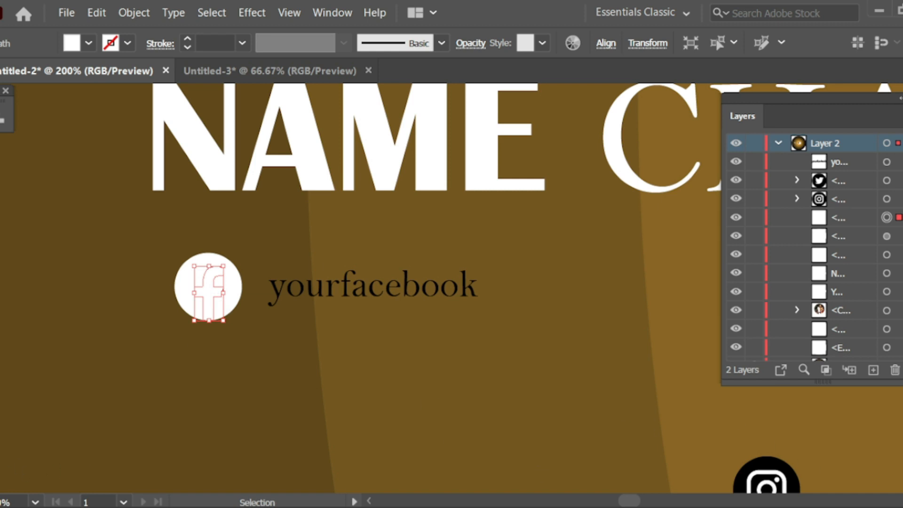
key("i")
left_click(327, 302)
key("v")
Fill the yourfacebook text white and nudge it slightly closer to the Facebook icon
left_click(370, 303)
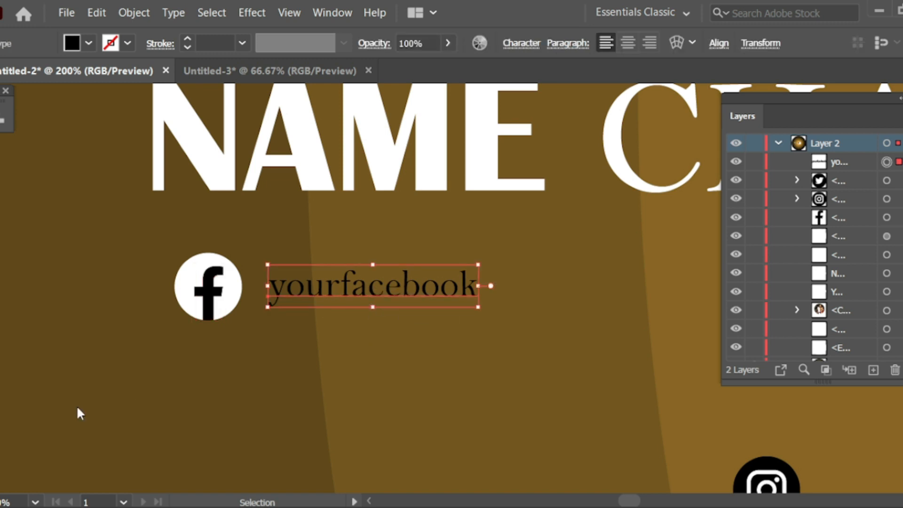
left_click_drag(390, 290, 381, 288)
scroll(376, 356, "down", 1)
Move the Instagram icon up into the row, to the right of the yourfacebook text
left_click_drag(376, 357, 287, 327)
scroll(287, 327, "down", 2)
scroll(424, 361, "up", 1)
left_click_drag(412, 370, 314, 275)
scroll(301, 267, "up", 2)
scroll(314, 276, "down", 1)
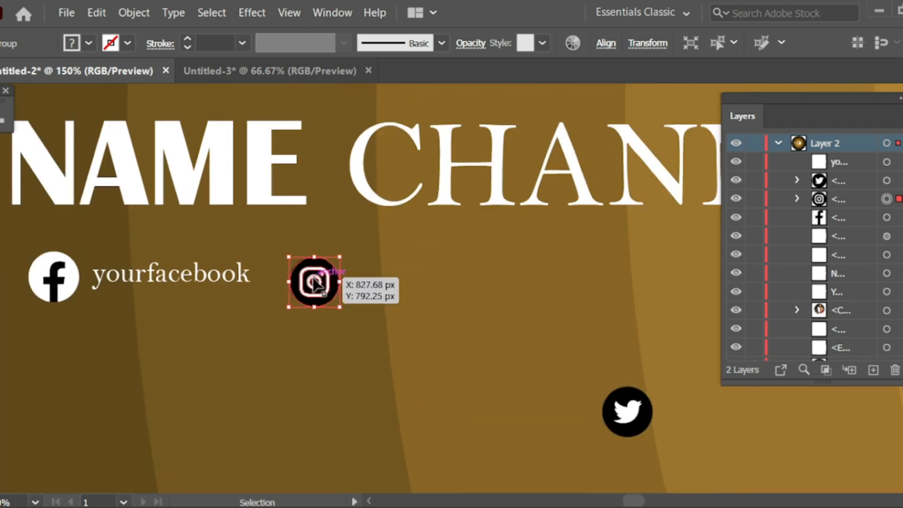
Recolour the Instagram icon with a white circle and a black camera glyph, and regroup its parts
scroll(323, 287, "up", 2)
key("ctrl+shift+g")
left_click(388, 317)
left_click(351, 277)
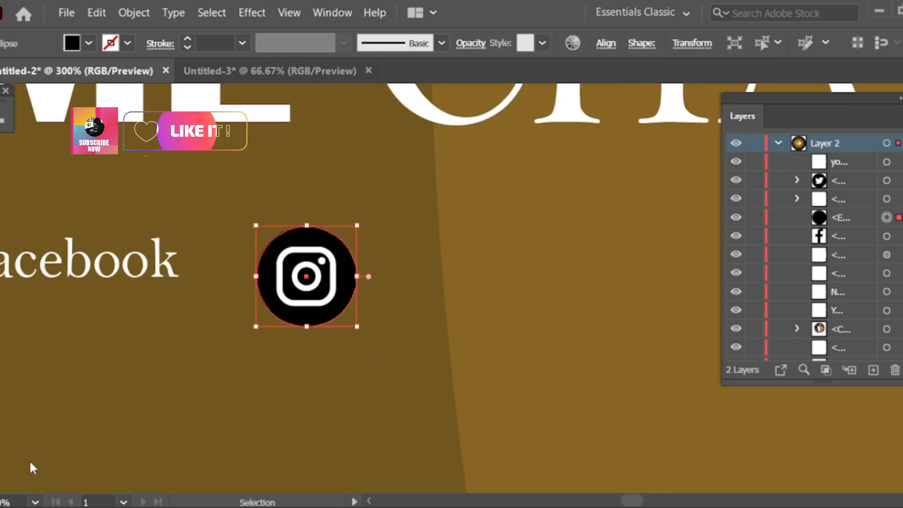
left_click(826, 209)
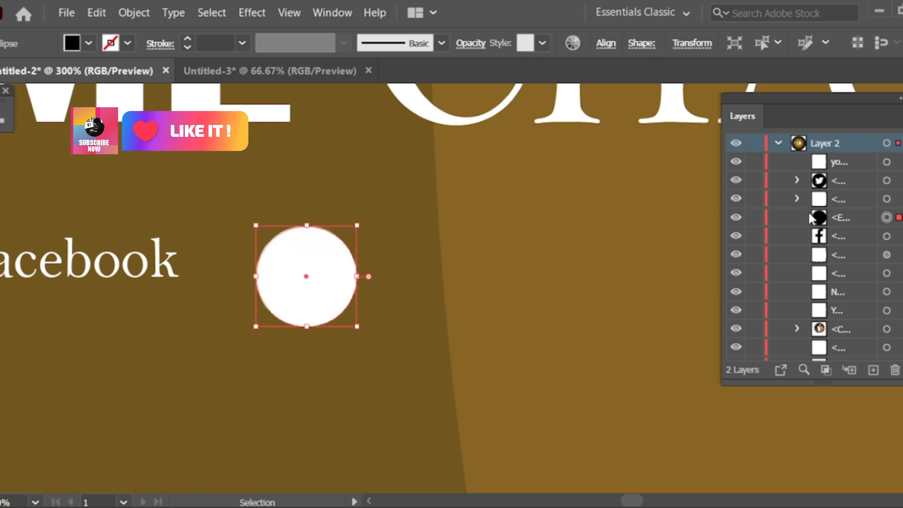
left_click(298, 277)
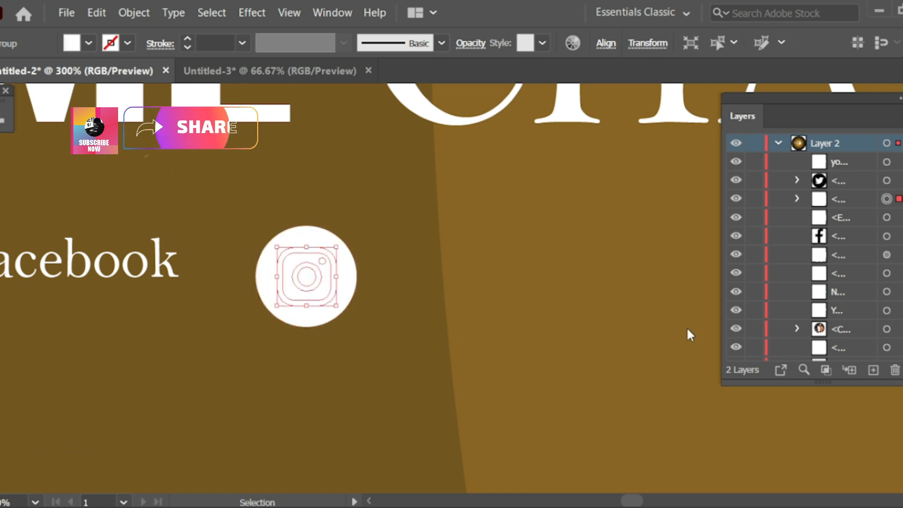
left_click(799, 212)
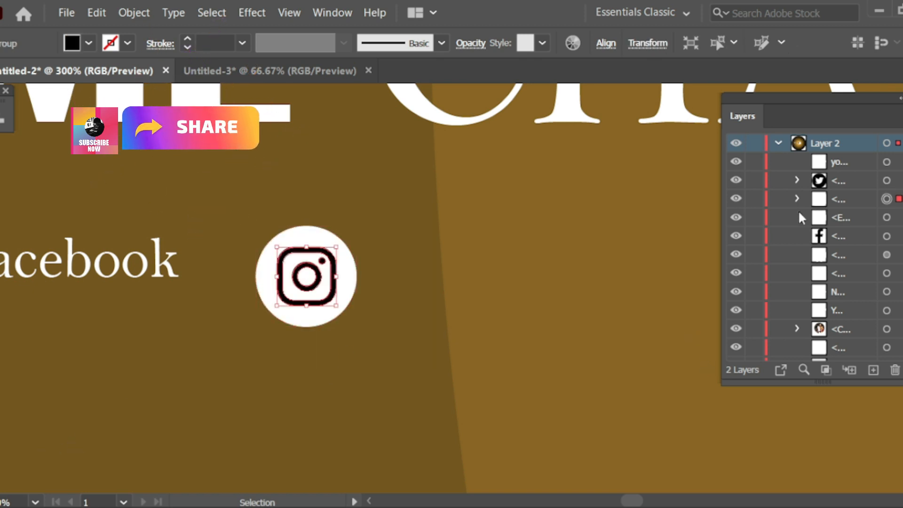
left_click(295, 229, "shift")
key("ctrl+g")
Duplicate the yourfacebook text to the right of the Instagram icon and change the copy to yourig
scroll(337, 313, "down", 1)
left_click_drag(180, 278, 533, 280)
left_click_drag(464, 262, 544, 287)
type("ig")
left_click(2, 144)
scroll(414, 273, "down", 1)
Move the Twitter icon up into the row, to the right of the yourig text
scroll(455, 371, "down", 3)
scroll(517, 367, "up", 2)
left_click_drag(474, 402, 395, 306)
Recolour the Twitter icon with a white circle and a black bird, and regroup its parts
scroll(395, 305, "up", 3)
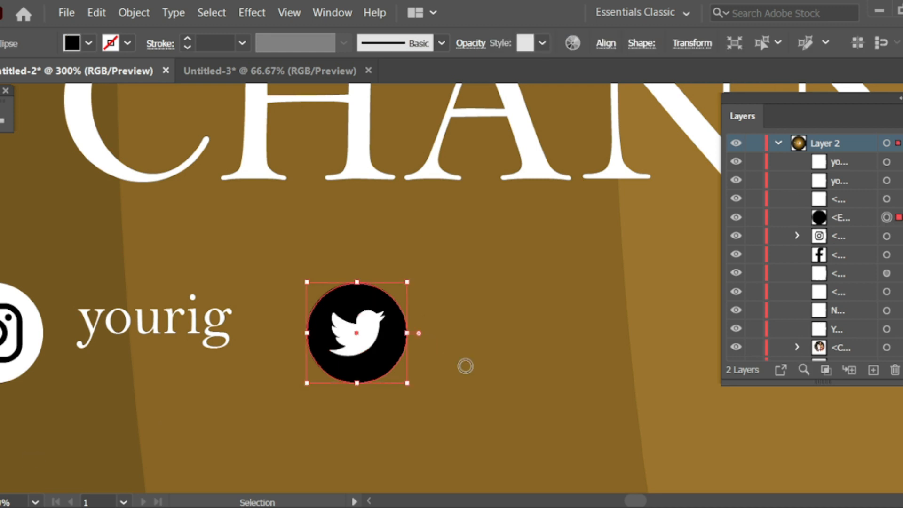
left_click(899, 219)
left_click(344, 342)
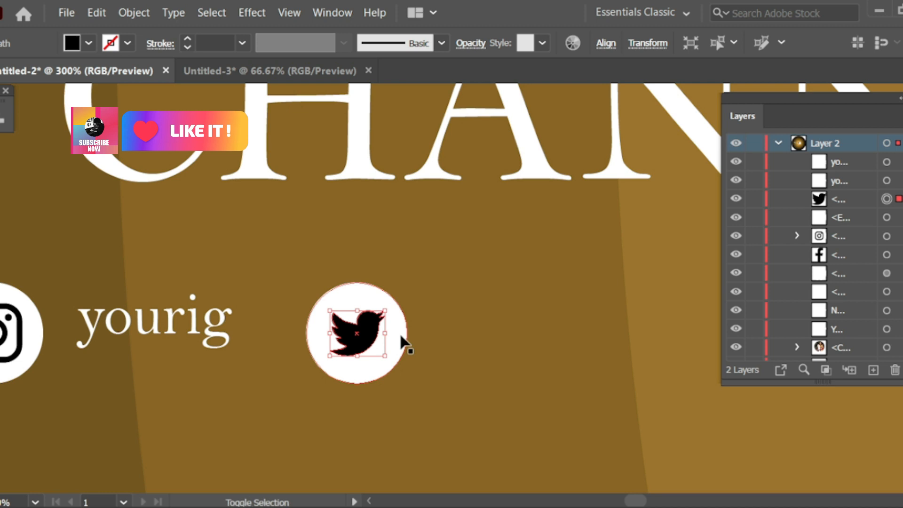
scroll(427, 292, "down", 3)
Duplicate the yourig text to the right of the Twitter icon and change the copy to yourtwid
left_click_drag(256, 331, 510, 318)
type("t")
type("twid")
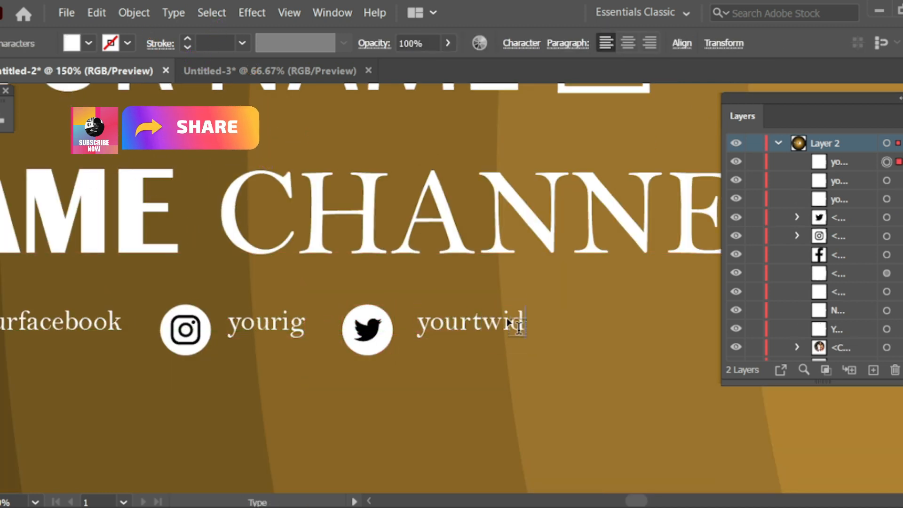
scroll(410, 239, "down", 6)
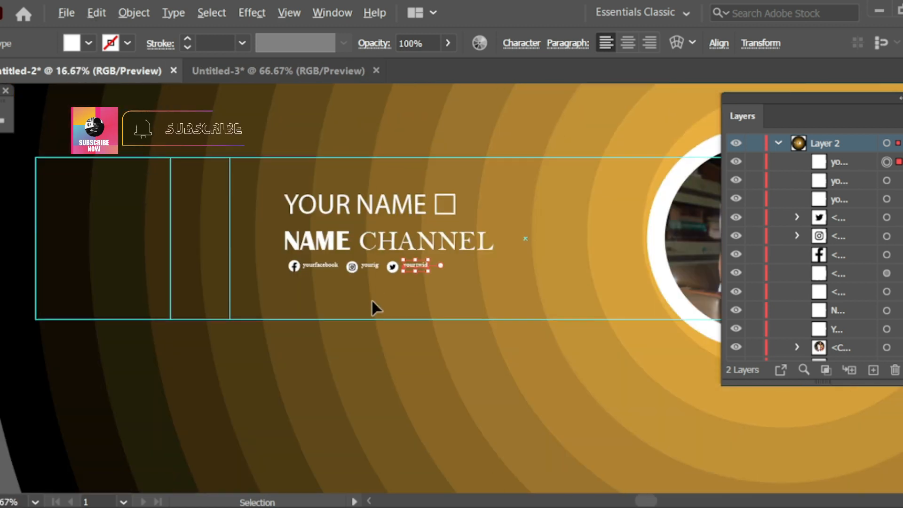
Select the whole row of social icons and handles and shift it slightly right beneath NAME CHANNEL
left_click(154, 397)
scroll(421, 282, "up", 2)
scroll(422, 281, "up", 1)
left_click_drag(231, 281, 393, 299)
left_click_drag(193, 274, 420, 287)
left_click(409, 317)
Draw a 2560 × 423 px rectangle, centre it vertically on the artboard and clip all the artwork to it
scroll(409, 317, "down", 3)
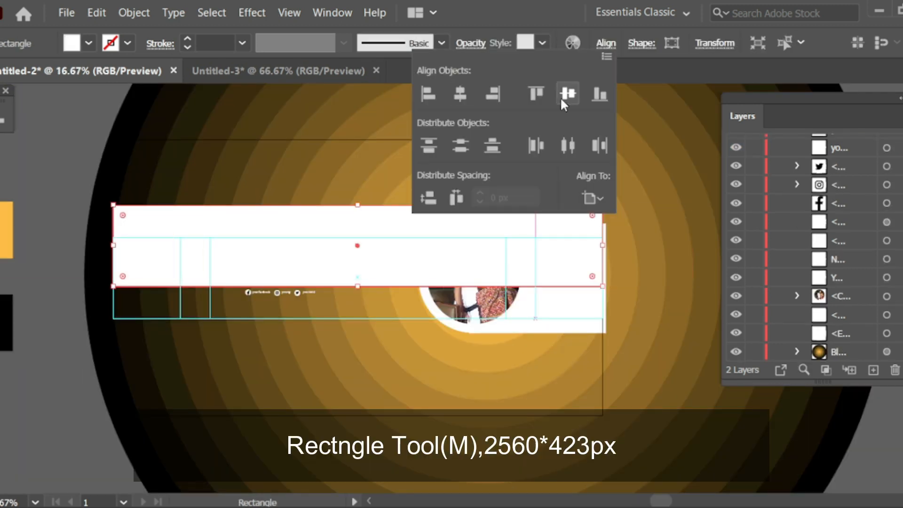
left_click(561, 100)
key("ctrl+a")
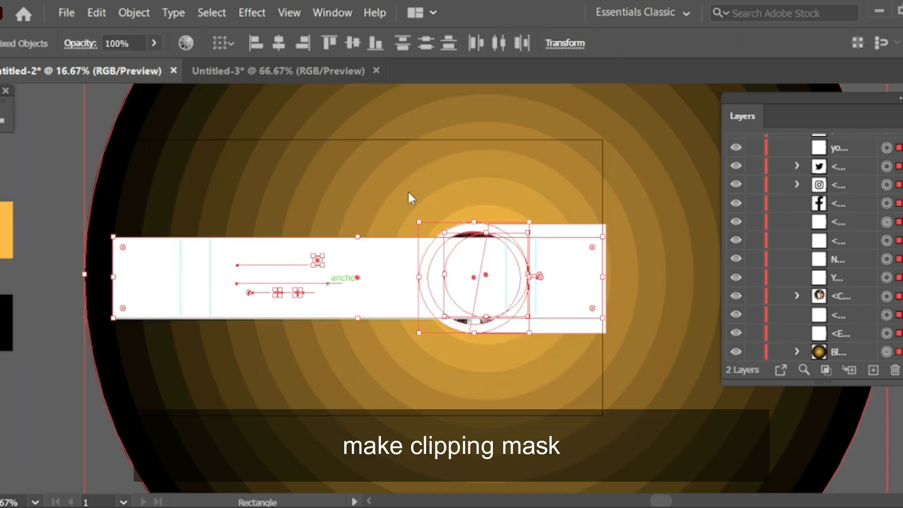
key("ctrl+7")
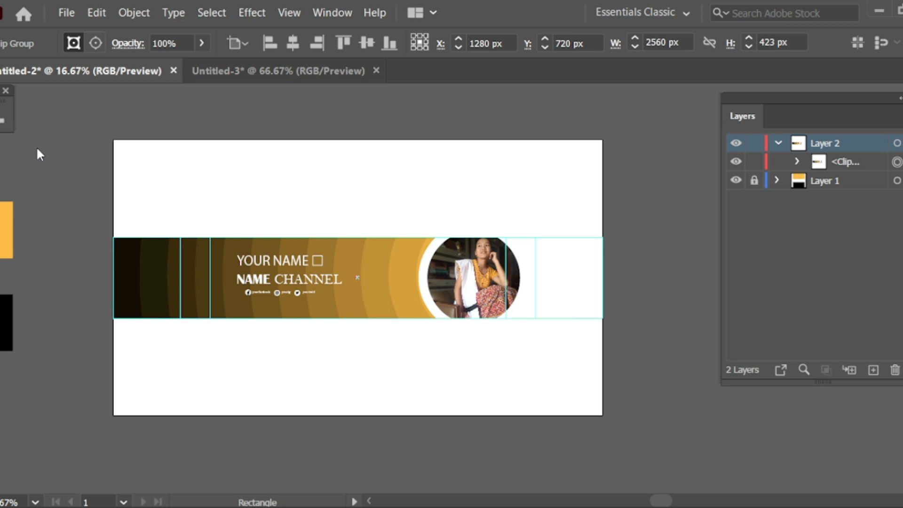